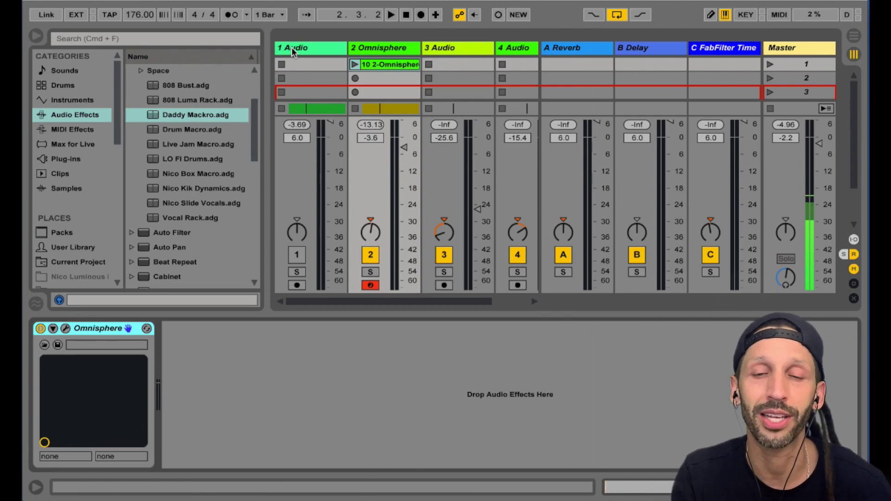
Select the Daddy Mackro preset in the browser, then play the set briefly and stop it
{"action": "left_click", "coordinate": [206, 116]}
{"action": "scroll", "coordinate": [206, 116], "scroll_direction": "up", "scroll_amount": 2}
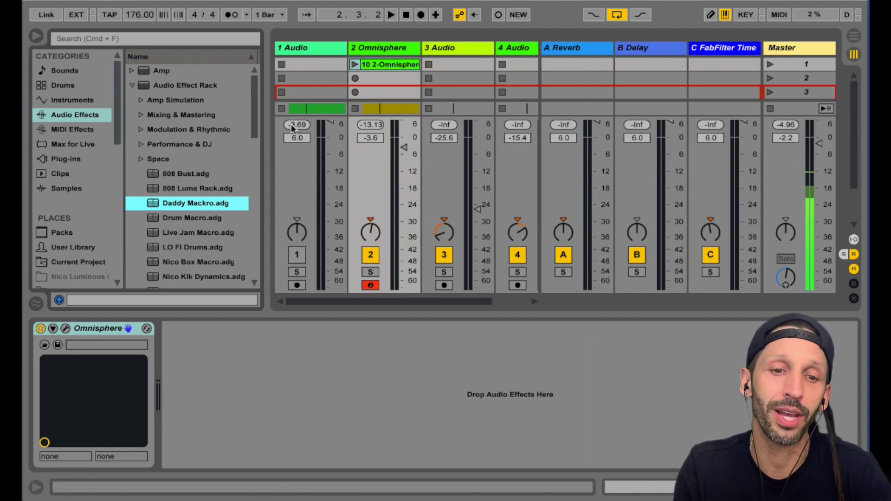
{"action": "key", "text": "space"}
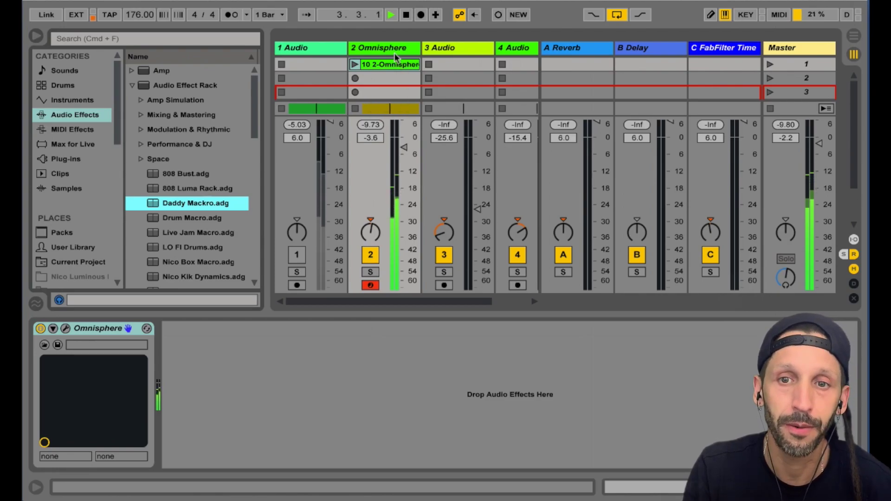
{"action": "key", "text": "space"}
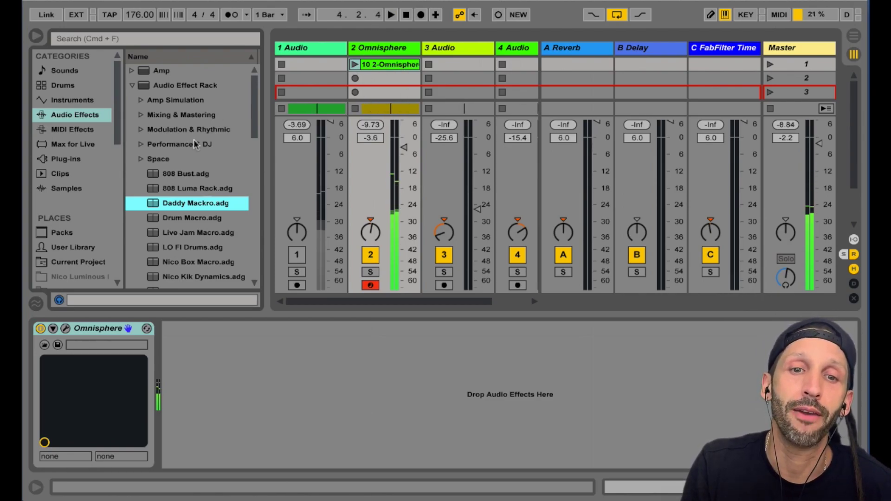
Add an empty Audio Effect Rack after Omnisphere, delete it, and re-expand the Audio Effect Rack folder
{"action": "left_click", "coordinate": [131, 86]}
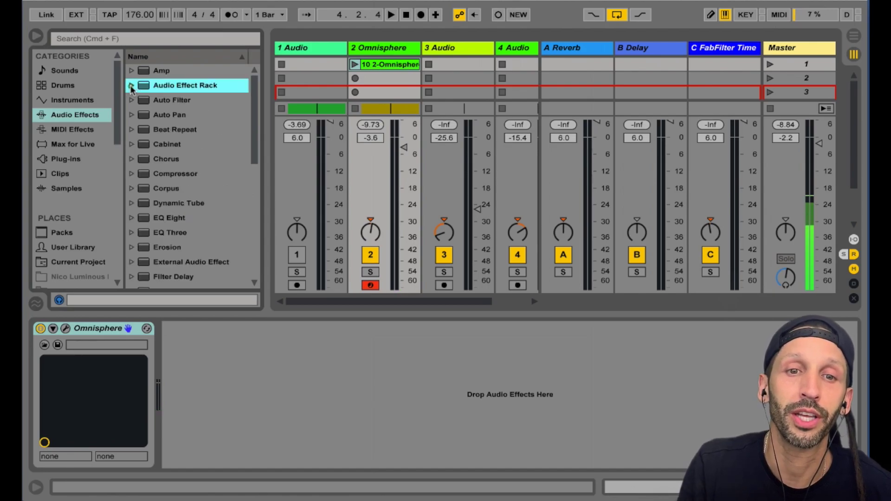
{"action": "left_click", "coordinate": [80, 114]}
{"action": "double_click", "coordinate": [165, 85]}
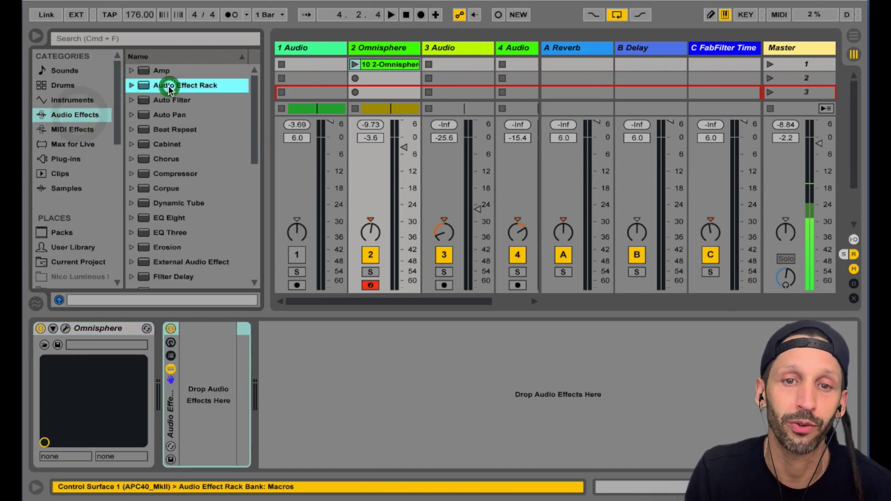
{"action": "left_click", "coordinate": [206, 402]}
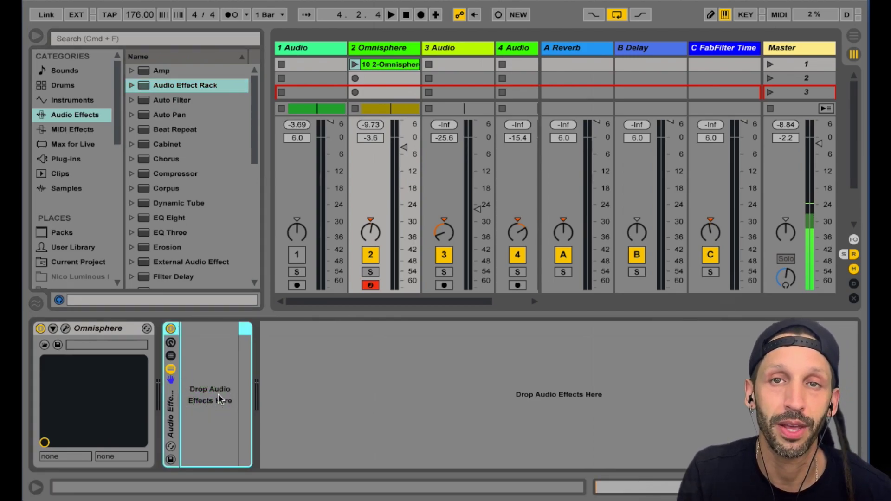
{"action": "left_click", "coordinate": [247, 332]}
{"action": "key", "text": "Delete"}
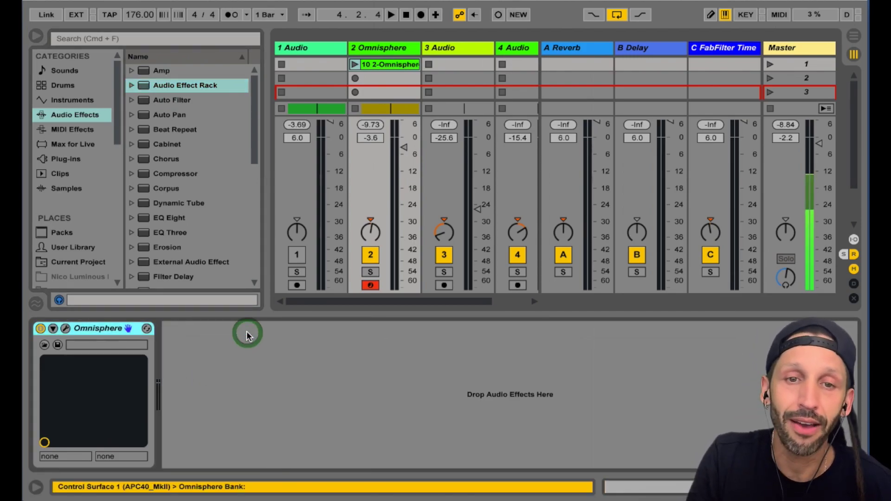
{"action": "left_click", "coordinate": [131, 86]}
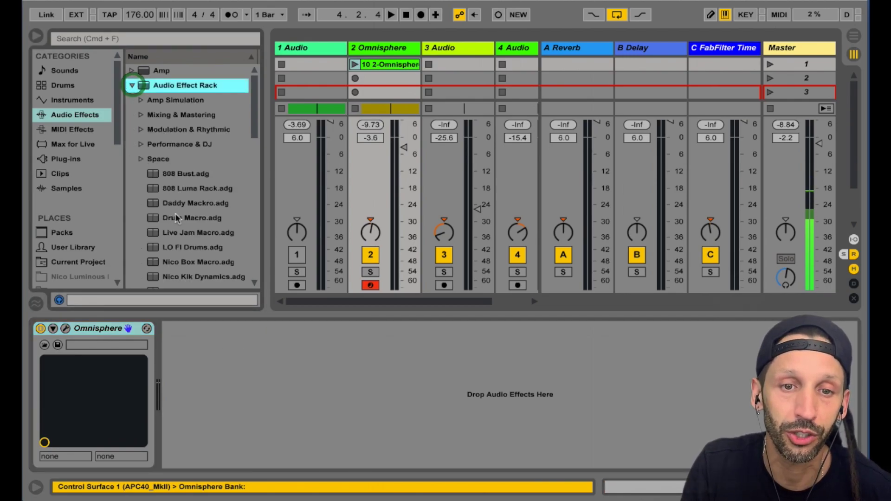
Load the Daddy Mackro.adg preset onto the Omnisphere track after the instrument
{"action": "double_click", "coordinate": [160, 203]}
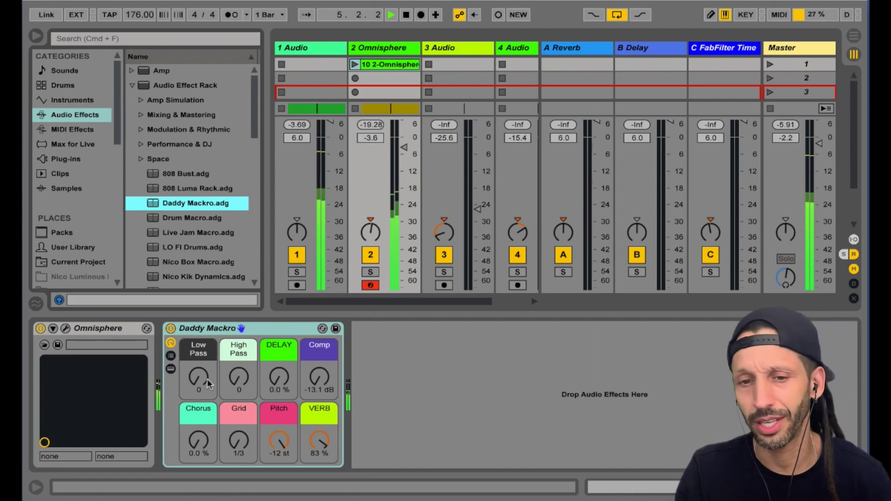
Stop playback and replace 1 Audio's rack with a copy of Omnisphere's Daddy Mackro rack
{"action": "key", "text": "space"}
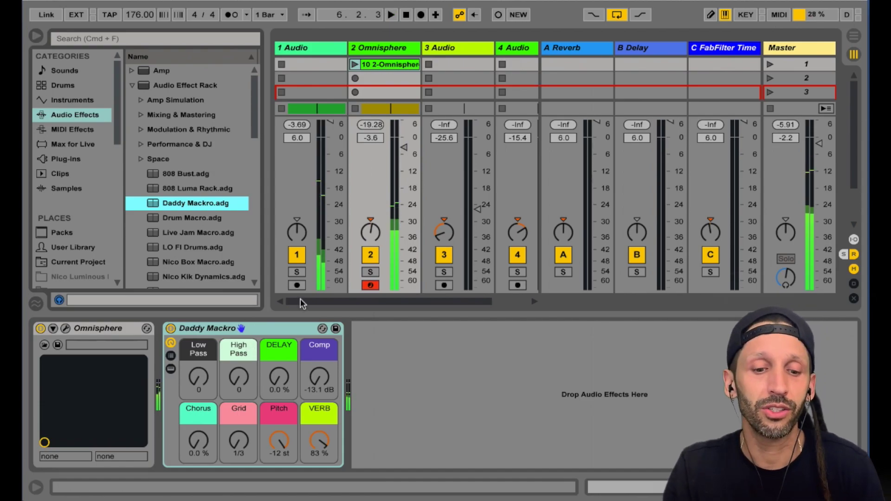
{"action": "left_click", "coordinate": [323, 50]}
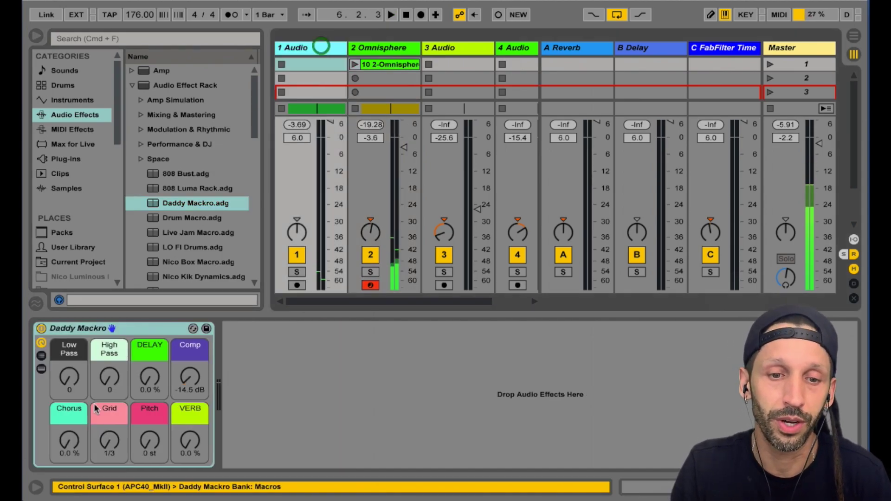
{"action": "left_click", "coordinate": [121, 328]}
{"action": "key", "text": "Delete"}
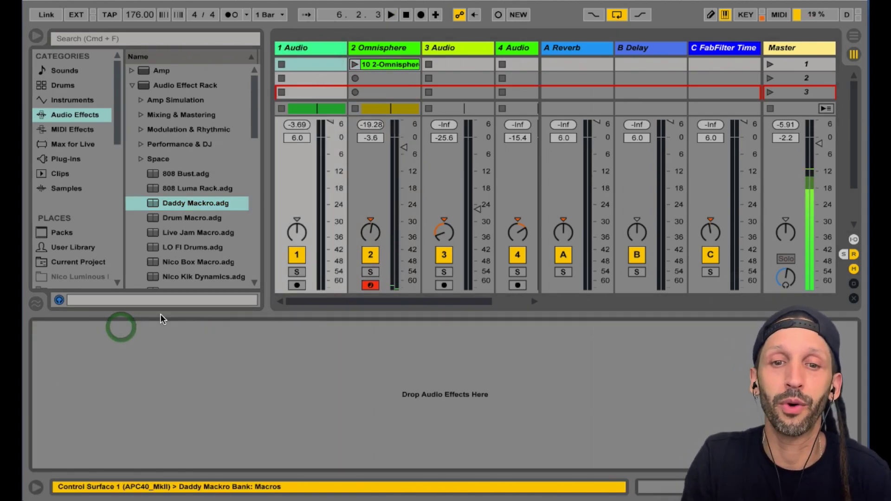
{"action": "left_click", "coordinate": [380, 60]}
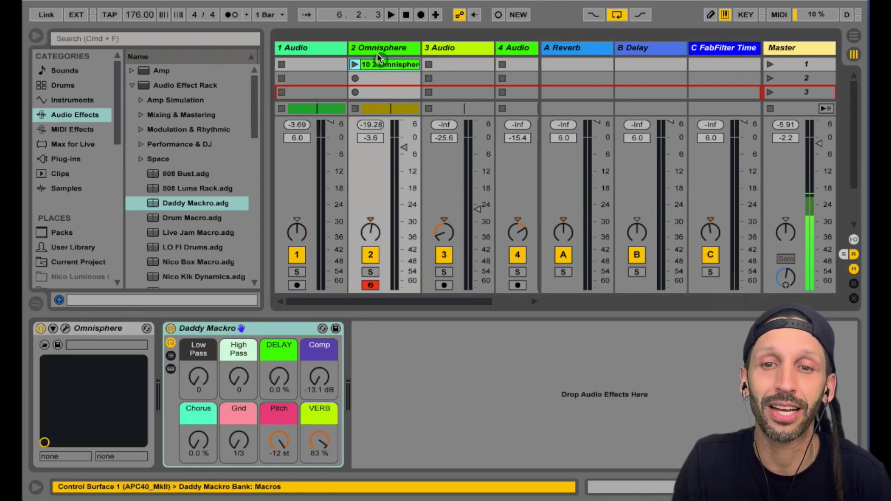
{"action": "left_click", "coordinate": [263, 324]}
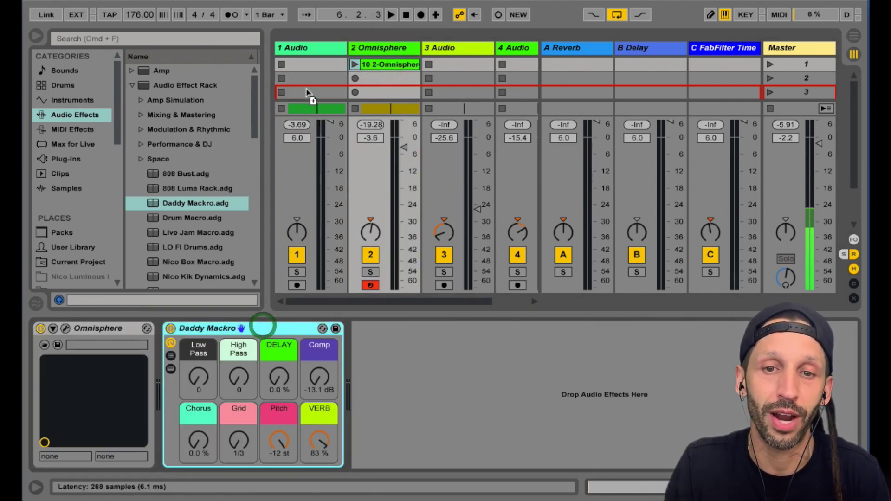
{"action": "left_click", "coordinate": [303, 59]}
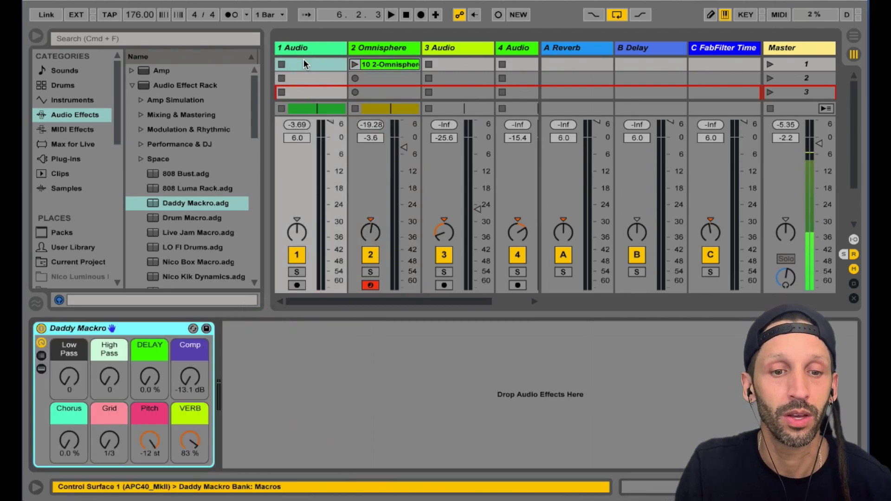
{"action": "key", "text": "space"}
Mute the Omnisphere track and set the VERB macro to 0 %, then 2.8 %
{"action": "left_click", "coordinate": [370, 255]}
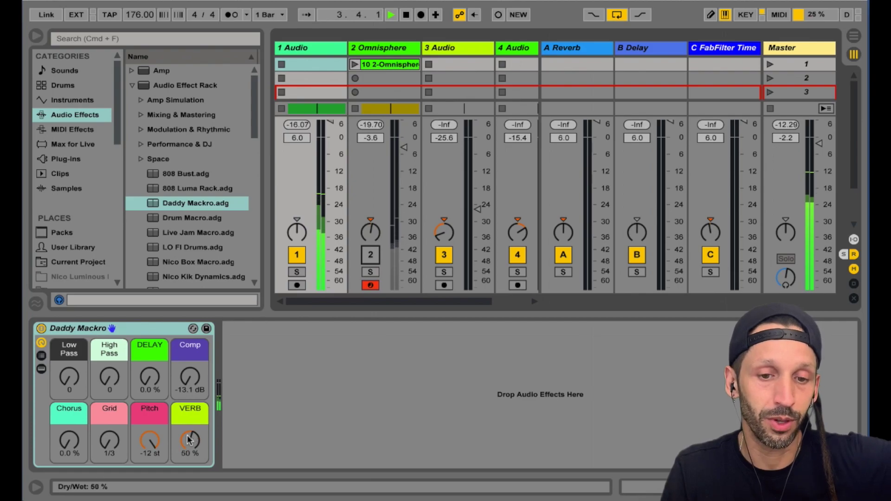
{"action": "left_click_drag", "start_coordinate": [188, 435], "coordinate": [188, 438]}
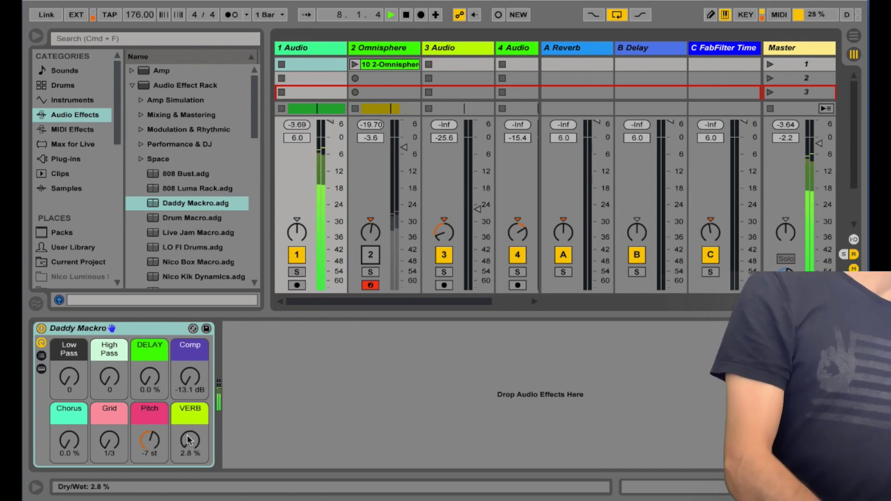
{"action": "left_click_drag", "start_coordinate": [188, 440], "coordinate": [187, 441]}
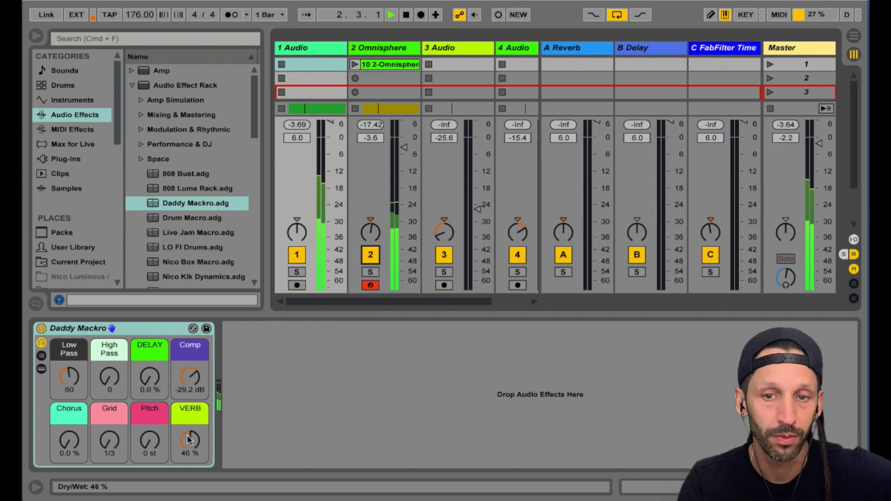
Unmute Omnisphere, compare both tracks' racks, and select Omnisphere's High Pass macro
{"action": "left_click", "coordinate": [377, 48]}
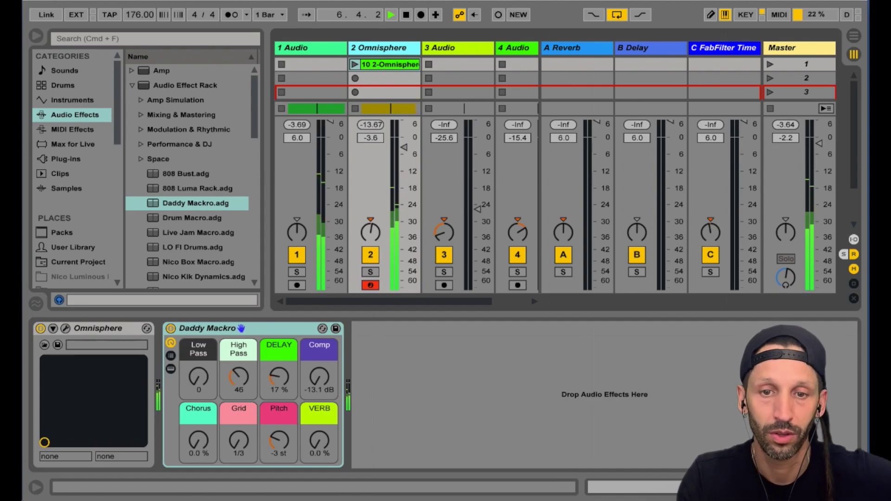
{"action": "left_click", "coordinate": [307, 49]}
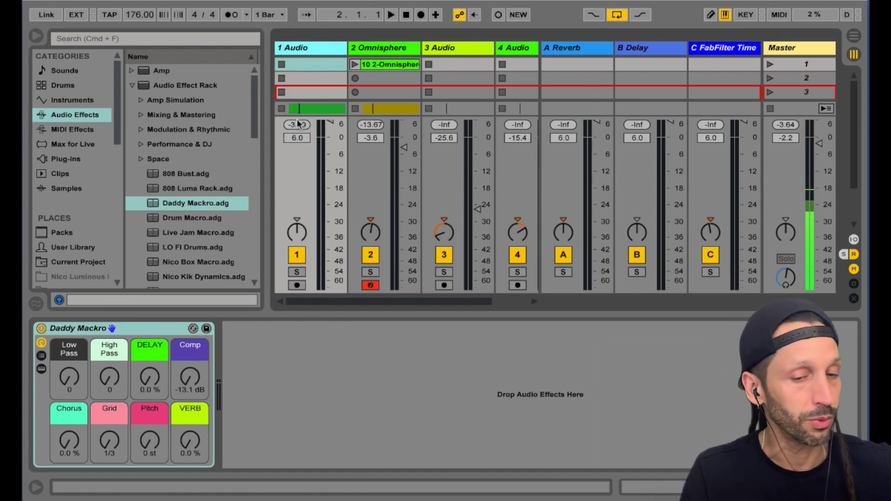
{"action": "left_click", "coordinate": [394, 67]}
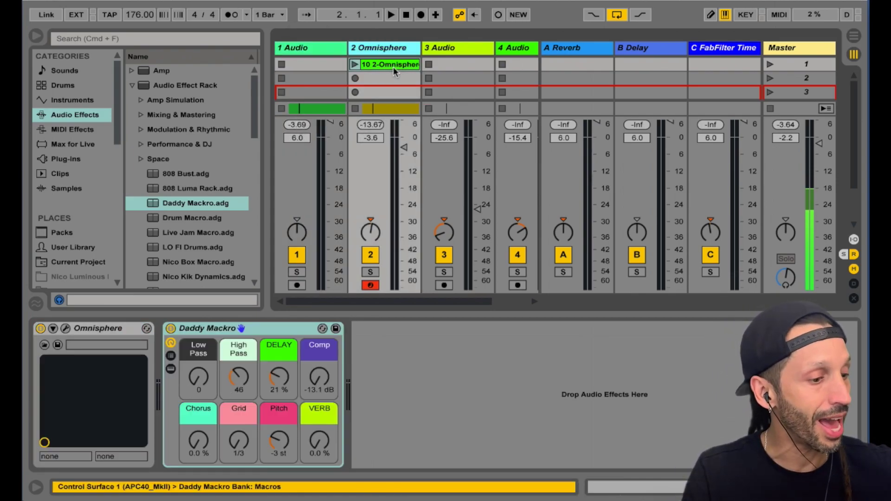
{"action": "left_click", "coordinate": [276, 326]}
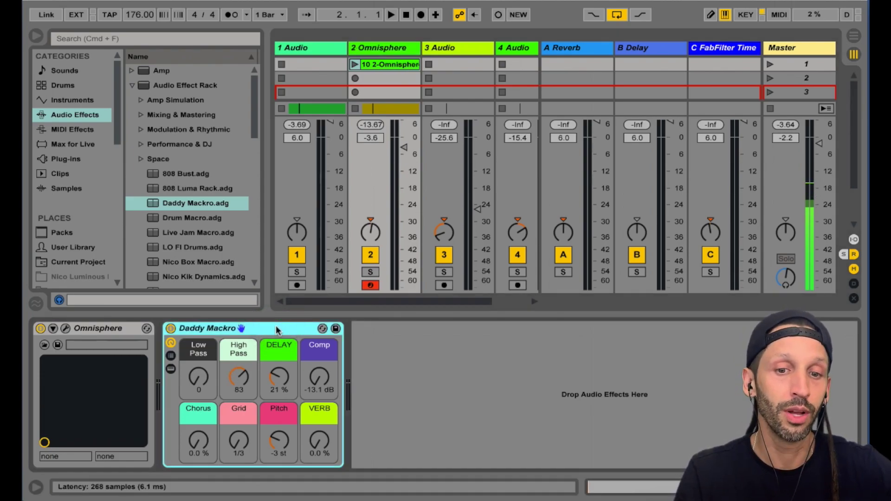
{"action": "left_click", "coordinate": [243, 388]}
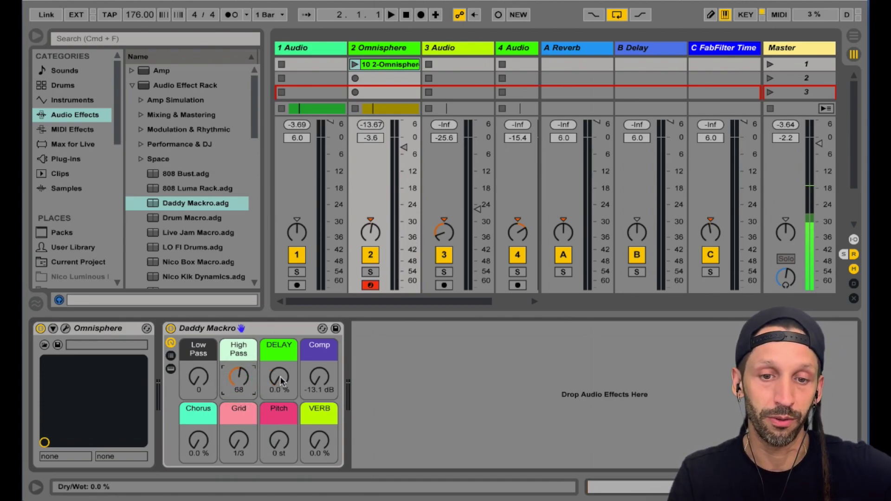
{"action": "left_click", "coordinate": [300, 47]}
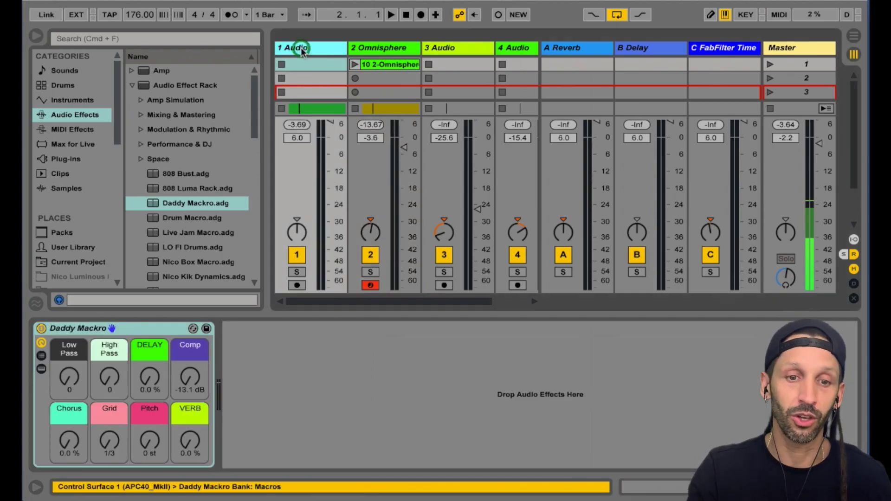
Play the set while sweeping the filter and delay macros, then stop playback
{"action": "key", "text": "space"}
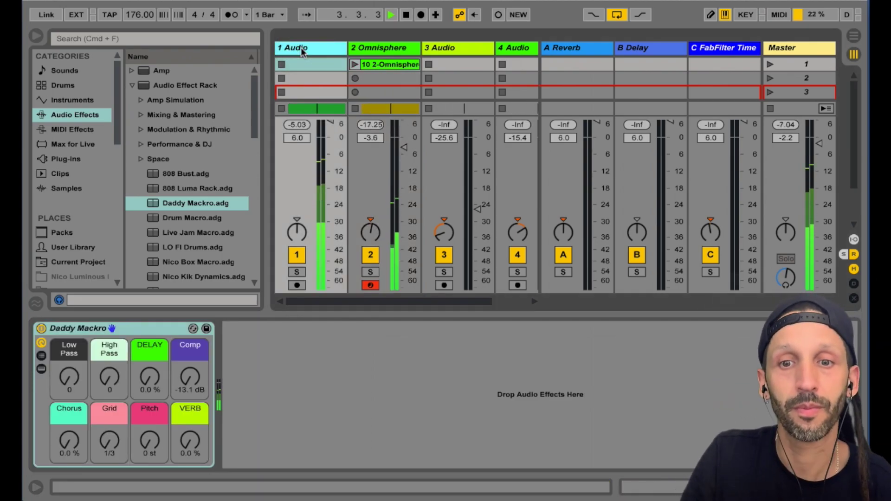
{"action": "key", "text": "space"}
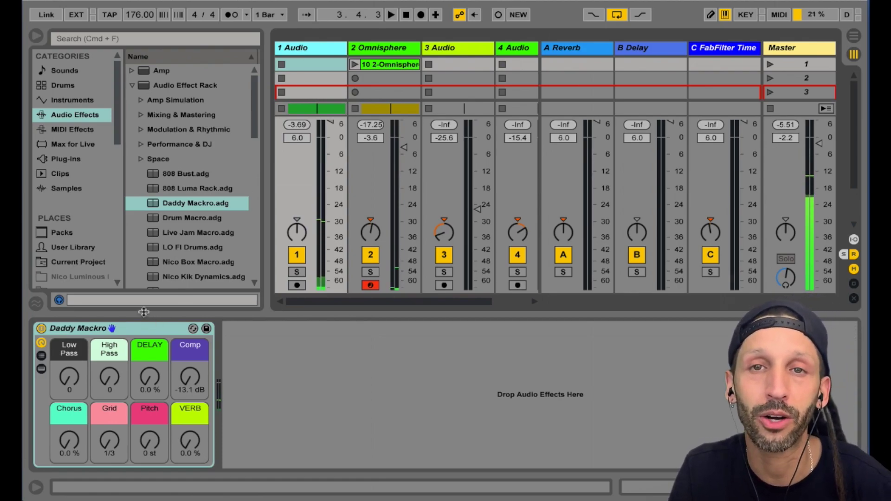
{"action": "key", "text": "space"}
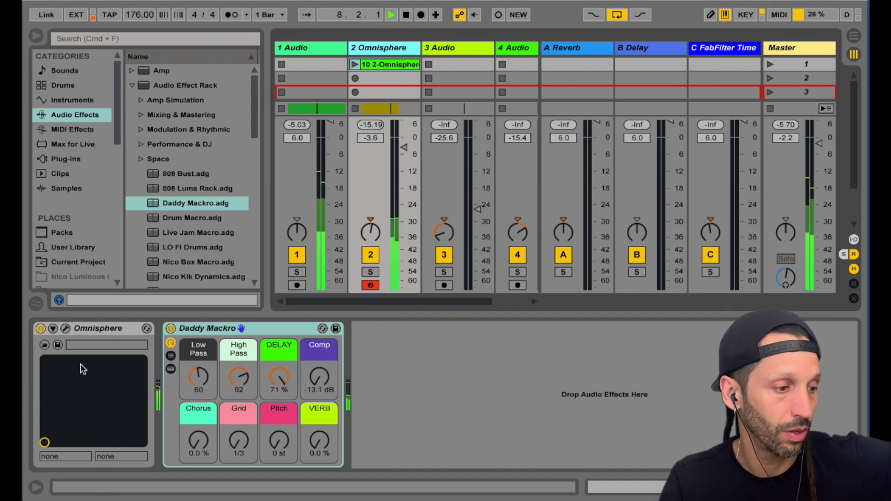
{"action": "key", "text": "space"}
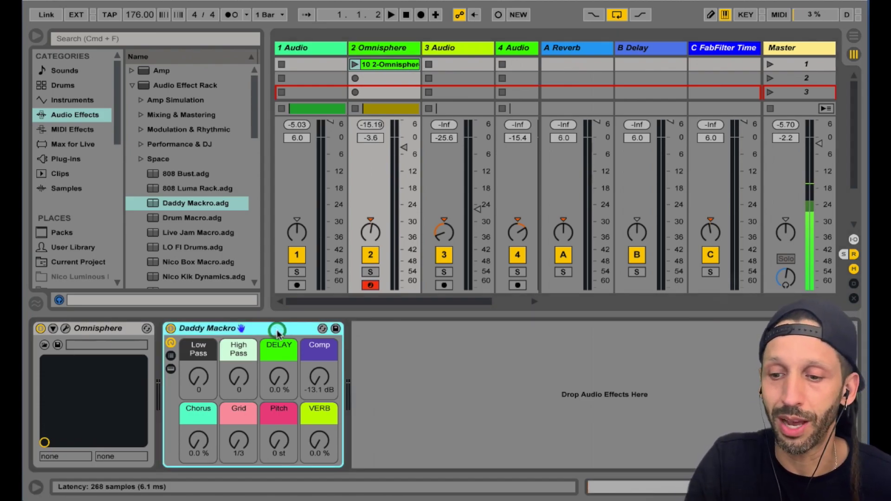
Delete the Daddy Mackro rack from Omnisphere and add an empty Audio Effect Rack
{"action": "key", "text": "Delete"}
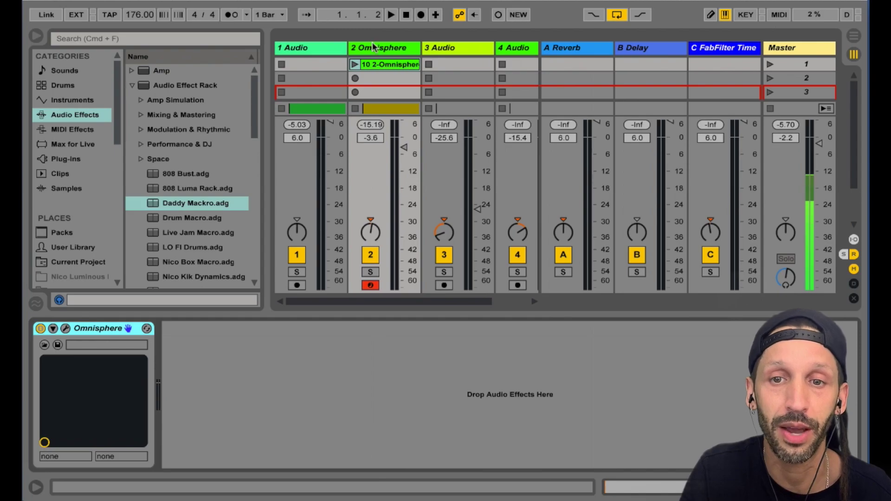
{"action": "left_click", "coordinate": [131, 85]}
{"action": "double_click", "coordinate": [148, 84]}
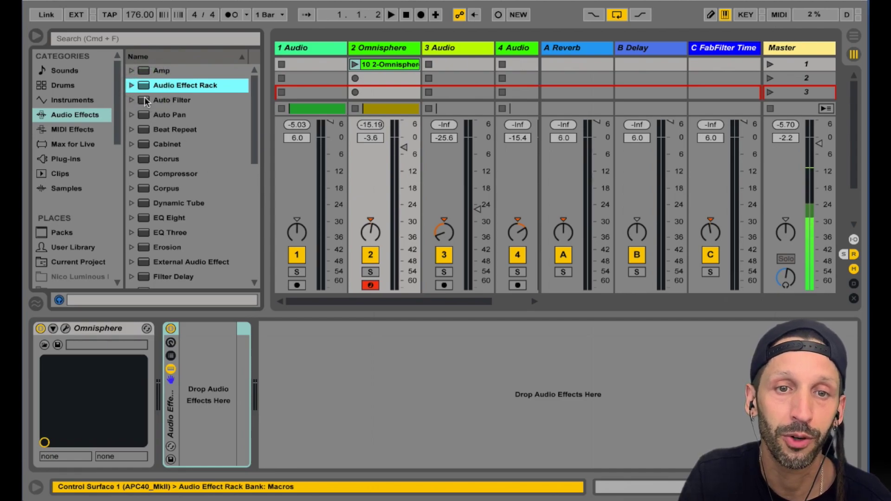
Place Auto Filter, Chorus and Ping Pong Delay inside the new rack
{"action": "left_click_drag", "start_coordinate": [146, 100], "coordinate": [205, 333]}
{"action": "scroll", "coordinate": [208, 192], "scroll_direction": "down", "scroll_amount": 2}
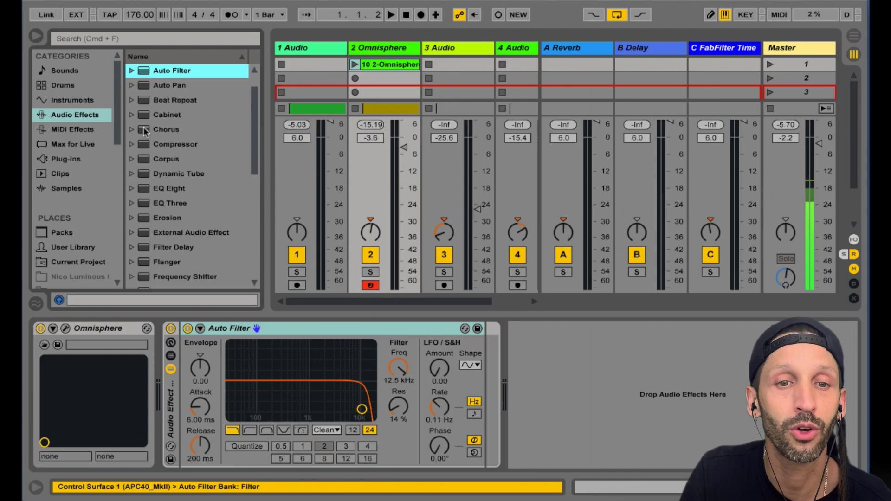
{"action": "left_click_drag", "start_coordinate": [145, 131], "coordinate": [476, 356]}
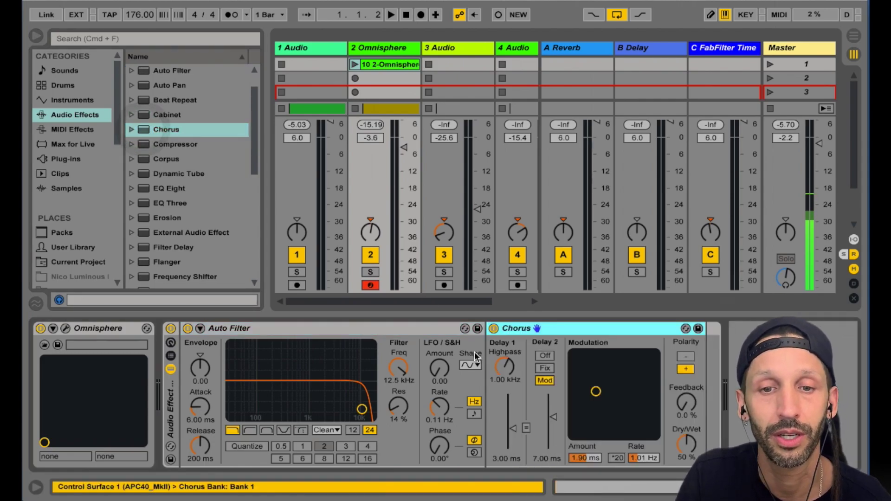
{"action": "scroll", "coordinate": [176, 157], "scroll_direction": "down", "scroll_amount": 11}
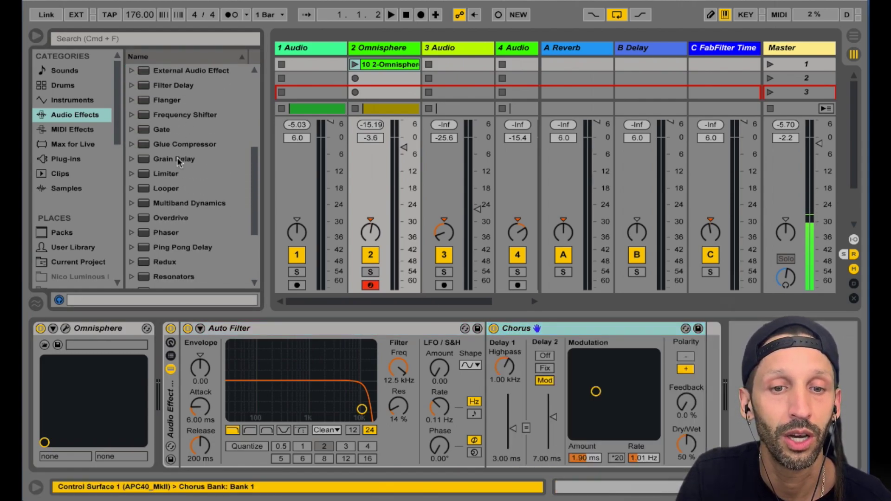
{"action": "scroll", "coordinate": [177, 158], "scroll_direction": "down", "scroll_amount": 4}
{"action": "left_click", "coordinate": [143, 188]}
{"action": "left_click_drag", "start_coordinate": [143, 188], "coordinate": [697, 389]}
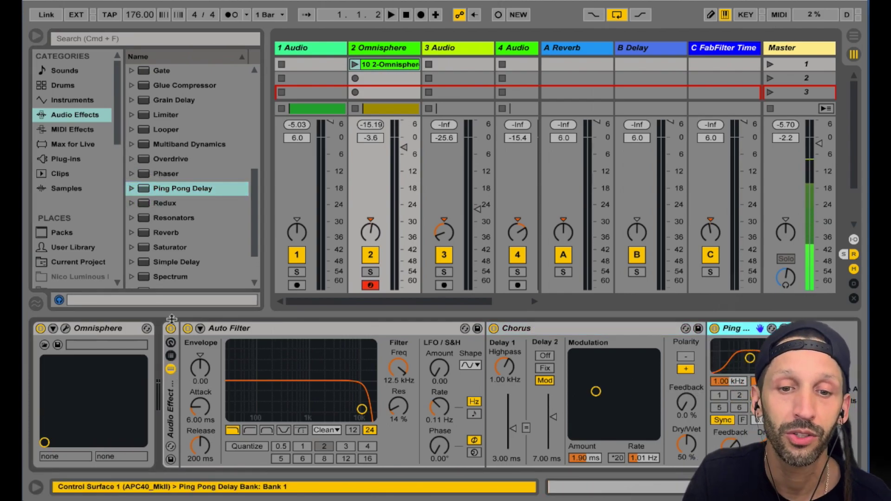
Show the rack's eight macro knobs and reset Macro 1 to 0
{"action": "left_click", "coordinate": [167, 398]}
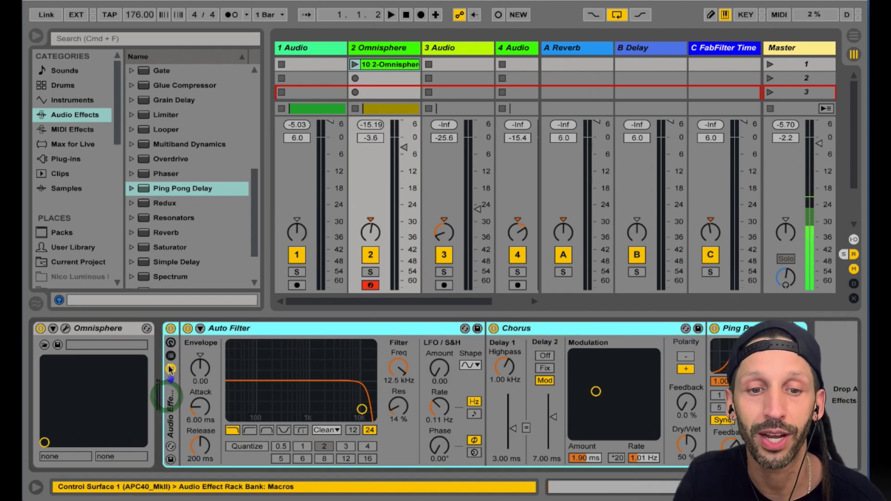
{"action": "left_click", "coordinate": [173, 341]}
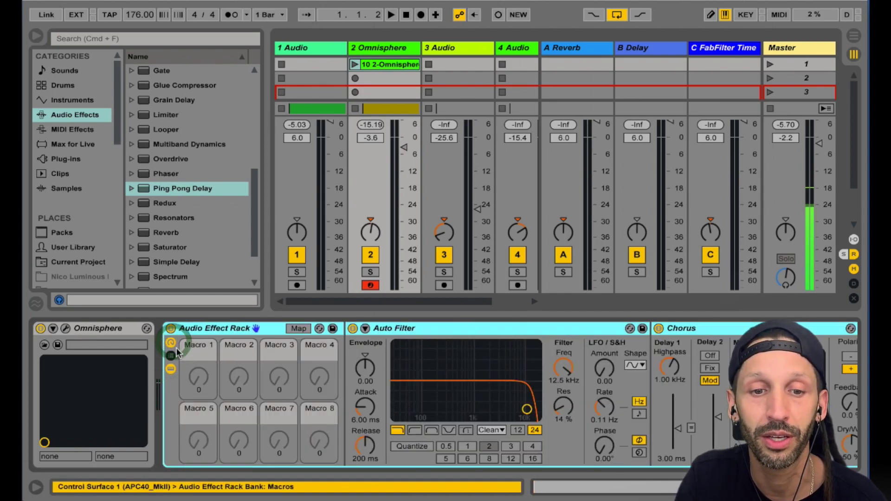
{"action": "left_click", "coordinate": [200, 377]}
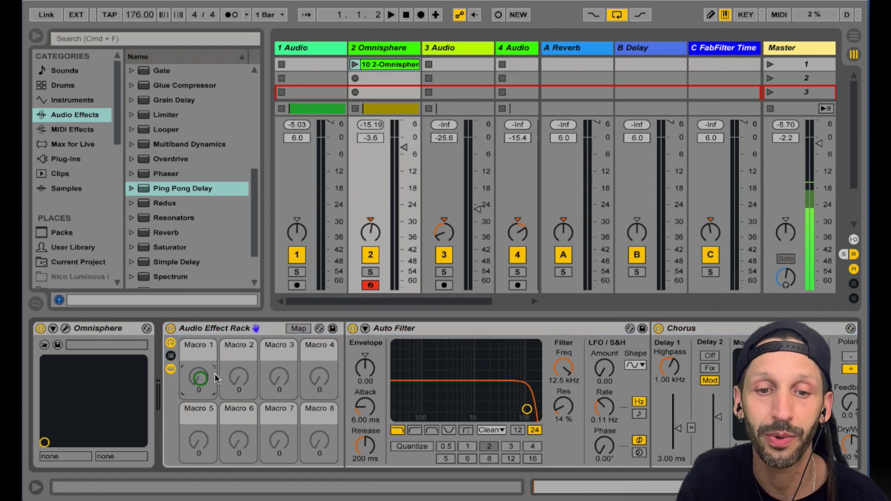
{"action": "left_click", "coordinate": [239, 370]}
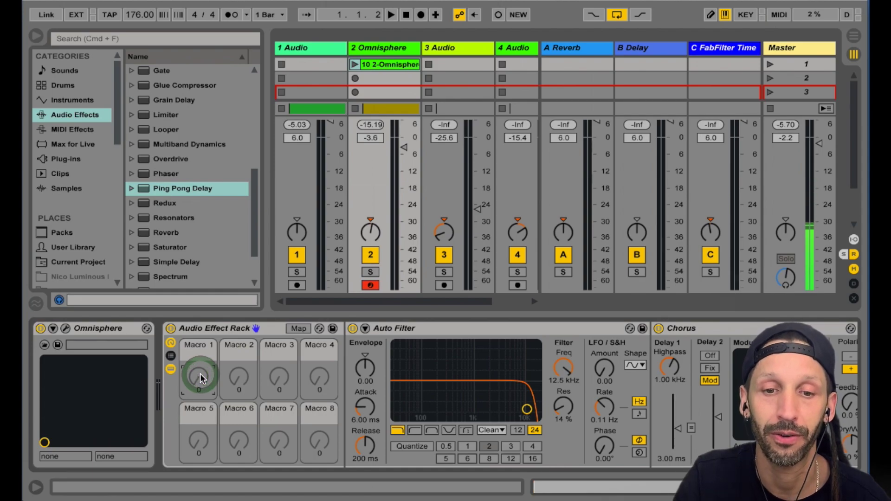
{"action": "key", "text": "Delete"}
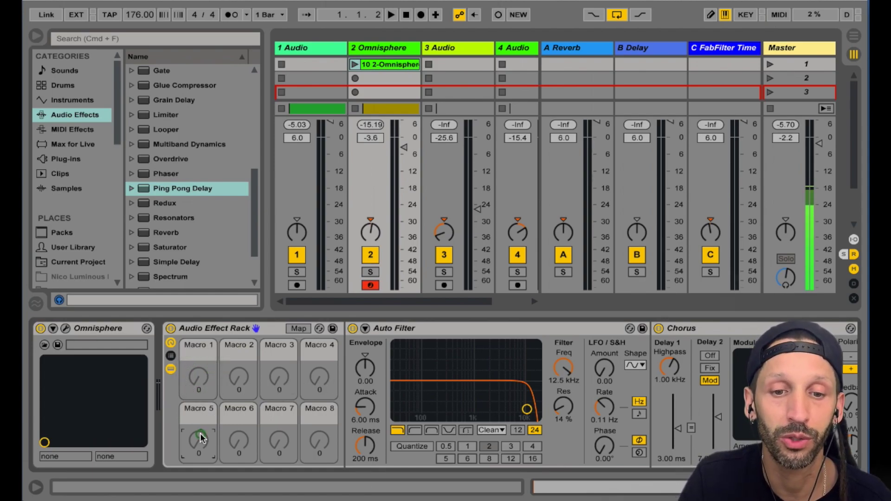
Rename Macro 5 to 'Chorus' and colour it mint green
{"action": "right_click", "coordinate": [193, 409]}
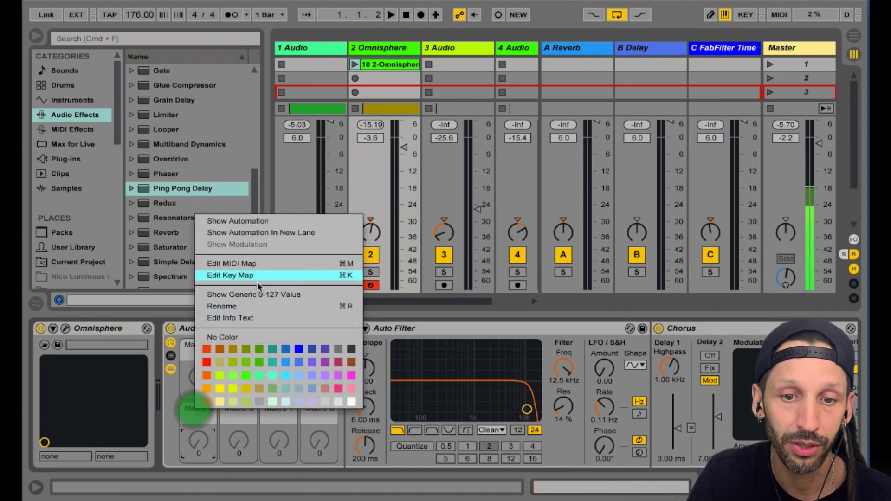
{"action": "left_click", "coordinate": [257, 306]}
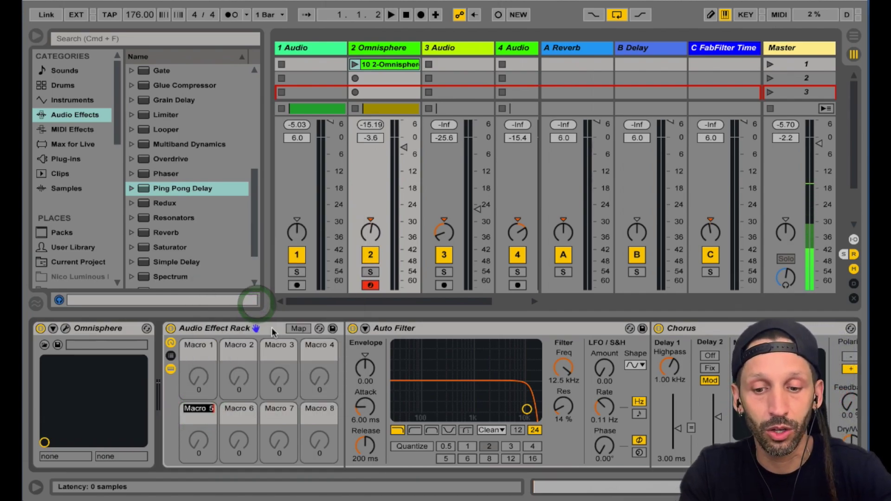
{"action": "type", "text": "Chorus"}
{"action": "key", "text": "Return"}
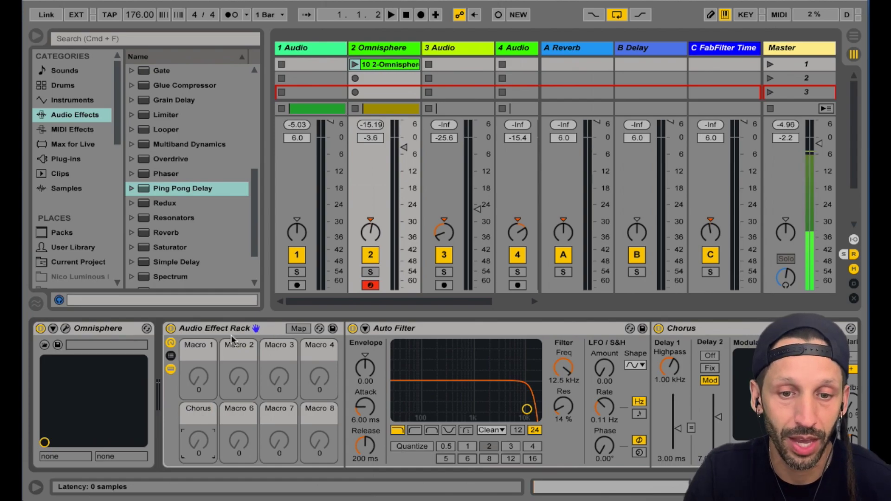
{"action": "right_click", "coordinate": [198, 406]}
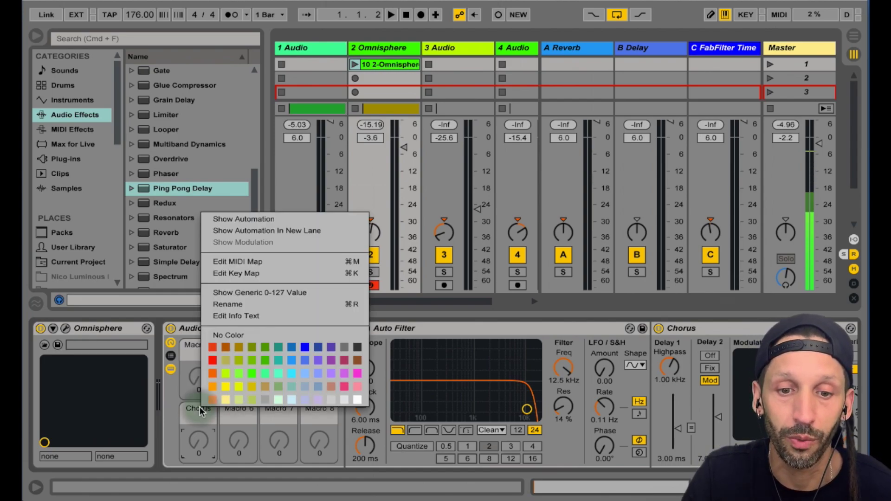
{"action": "left_click", "coordinate": [264, 374]}
{"action": "scroll", "coordinate": [457, 377], "scroll_direction": "right", "scroll_amount": 3}
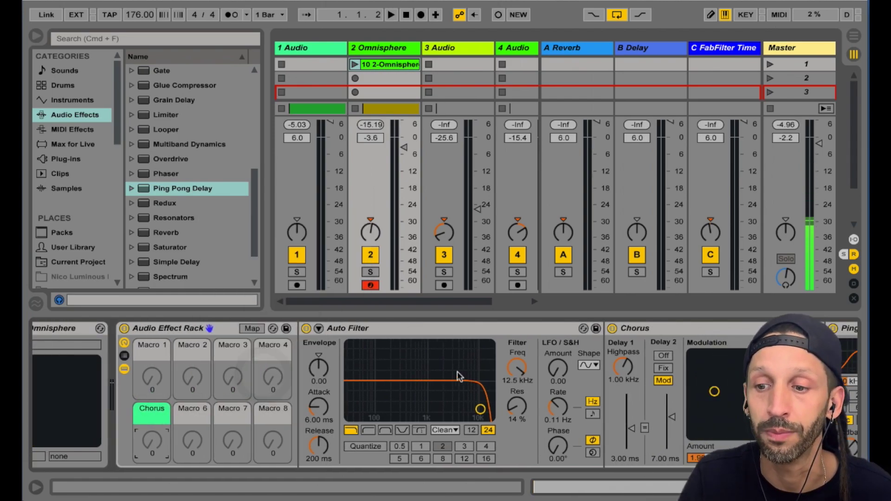
{"action": "scroll", "coordinate": [594, 366], "scroll_direction": "right", "scroll_amount": 5}
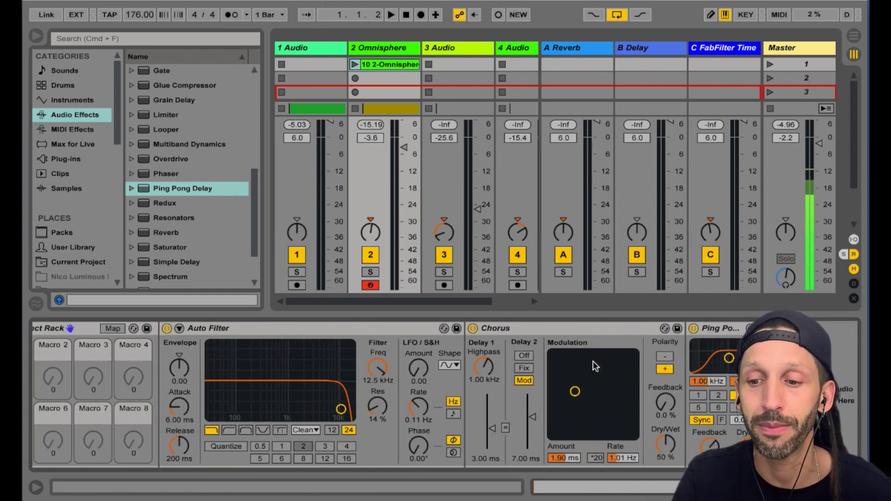
In Map mode, assign the Chorus device's Dry/Wet to the Chorus macro, then exit Map mode
{"action": "left_click", "coordinate": [112, 329]}
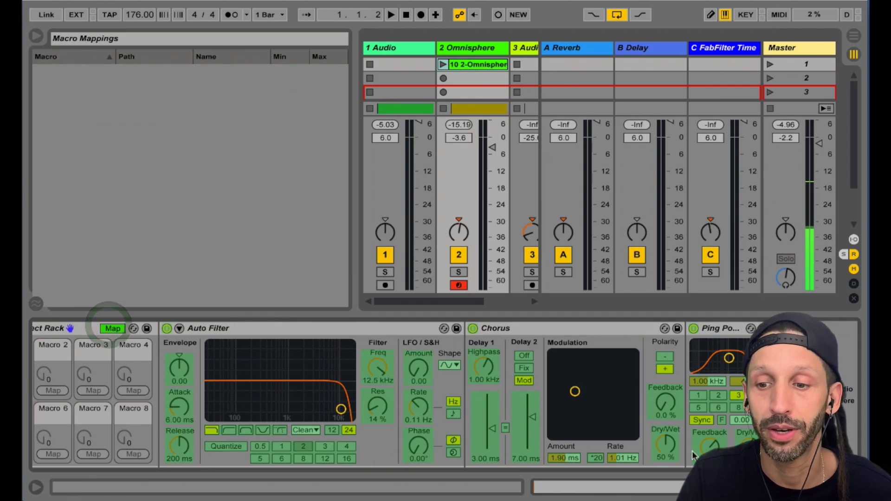
{"action": "left_click", "coordinate": [674, 446]}
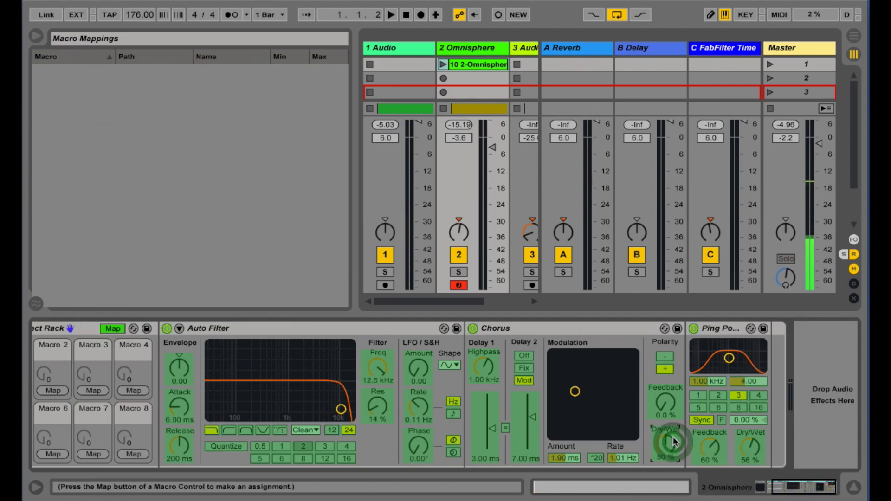
{"action": "right_click", "coordinate": [670, 442]}
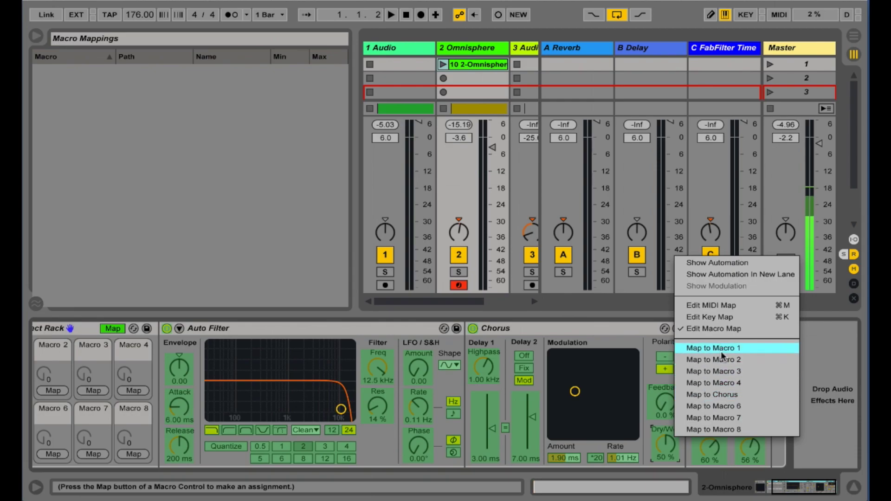
{"action": "left_click", "coordinate": [726, 400]}
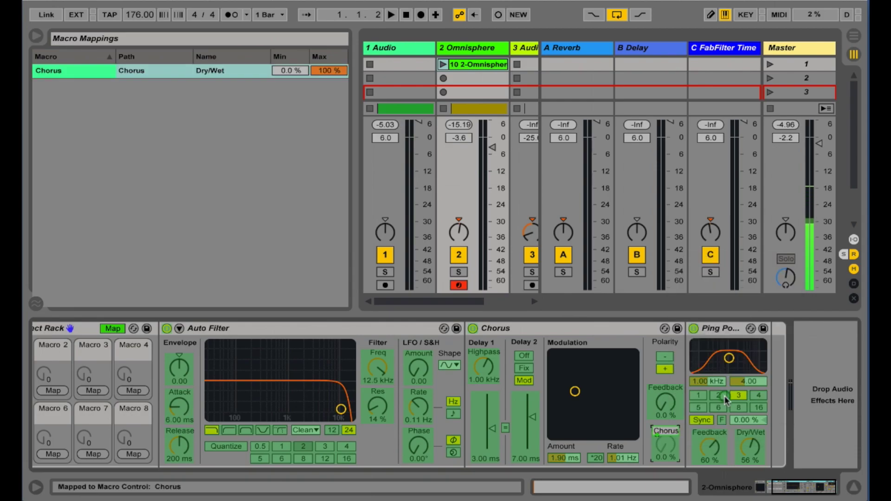
{"action": "scroll", "coordinate": [324, 405], "scroll_direction": "left", "scroll_amount": 5}
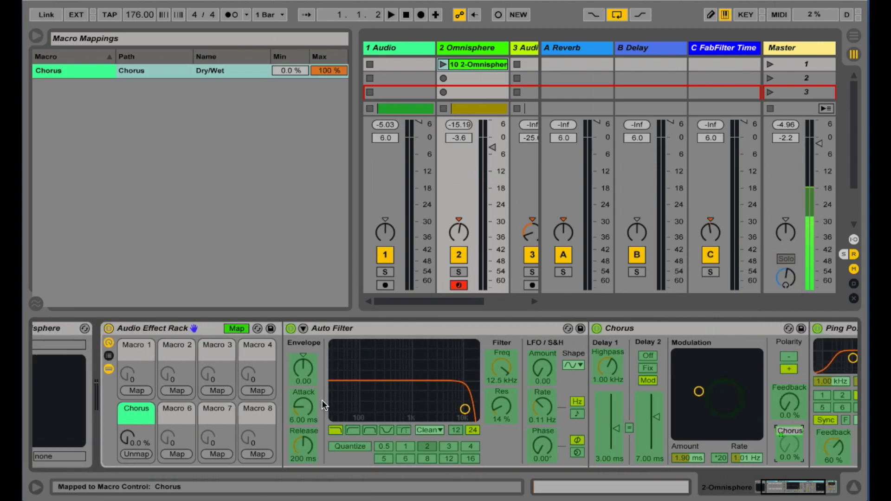
{"action": "left_click", "coordinate": [236, 328]}
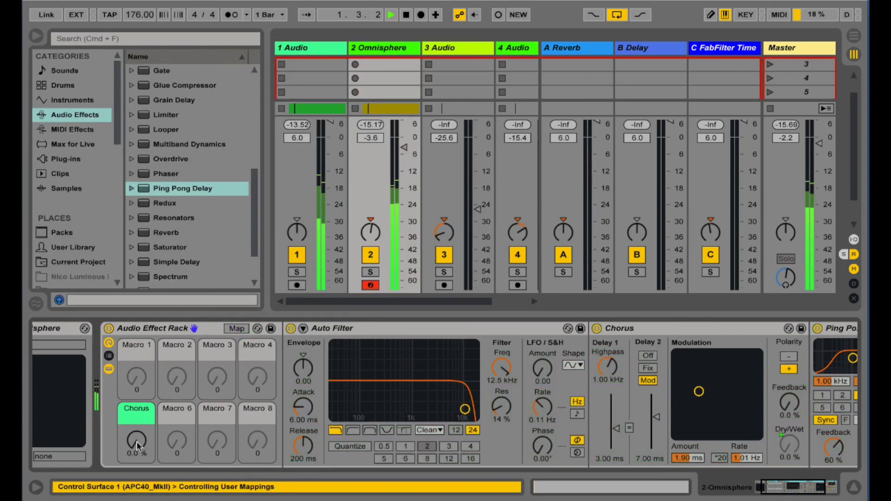
Deactivate the 1 Audio track, stop playback, and switch off Ping Pong Delay and Auto Filter
{"action": "left_click", "coordinate": [297, 254]}
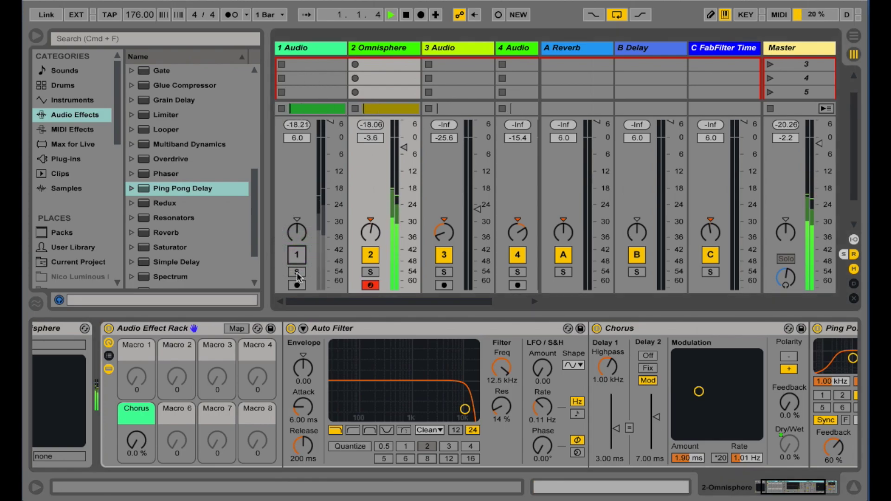
{"action": "key", "text": "space"}
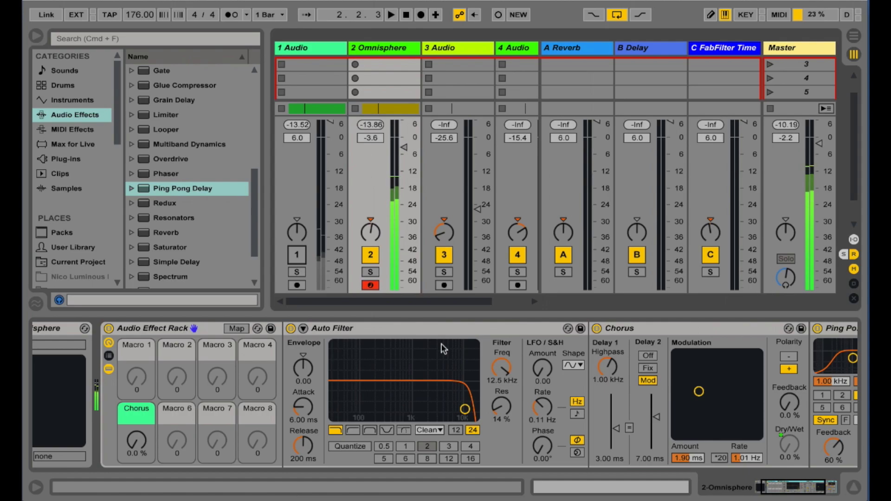
{"action": "scroll", "coordinate": [445, 348], "scroll_direction": "right", "scroll_amount": 3}
{"action": "left_click", "coordinate": [681, 328]}
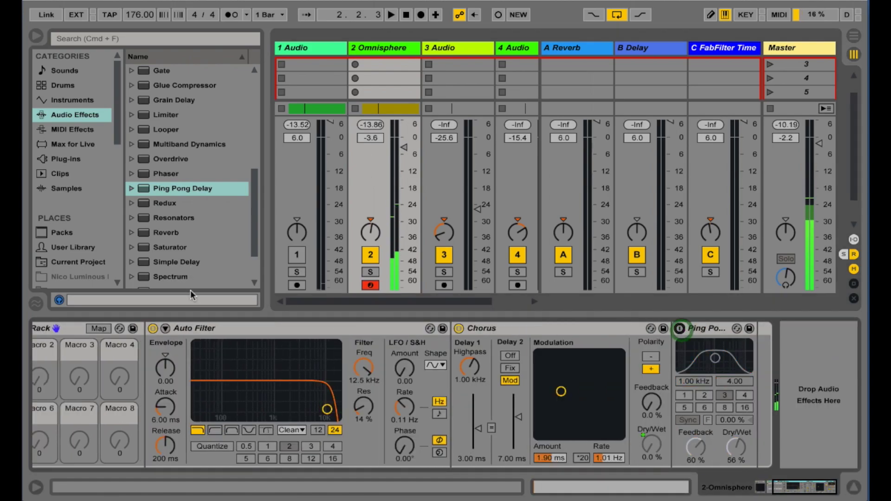
{"action": "left_click", "coordinate": [153, 328]}
{"action": "scroll", "coordinate": [158, 330], "scroll_direction": "left", "scroll_amount": 5}
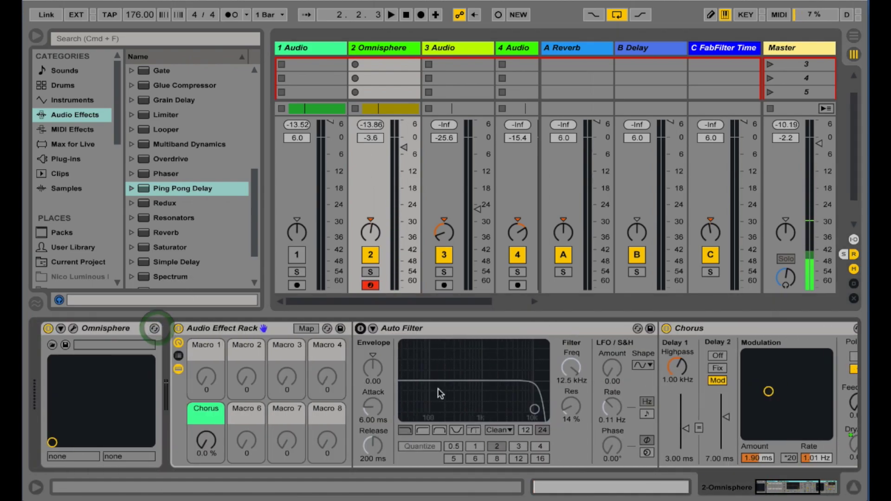
{"action": "scroll", "coordinate": [158, 330], "scroll_direction": "right", "scroll_amount": 3}
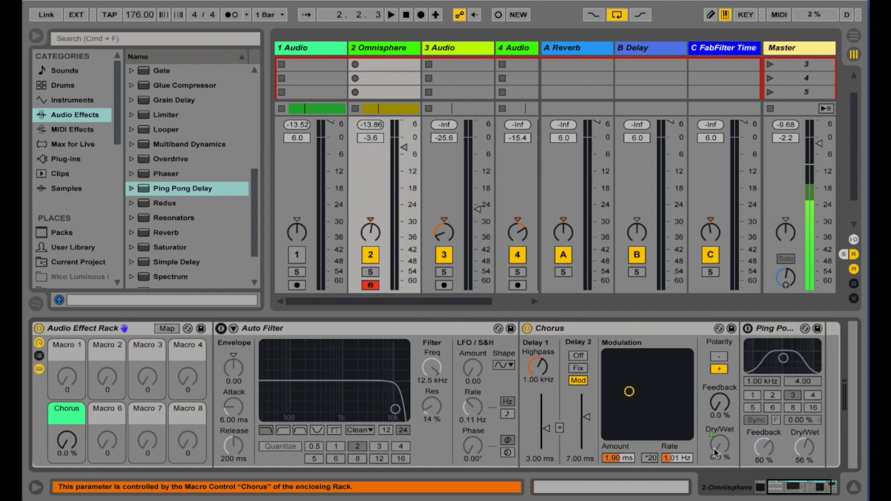
Play the set and adjust the Chorus macro, ending at 11 %
{"action": "key", "text": "space"}
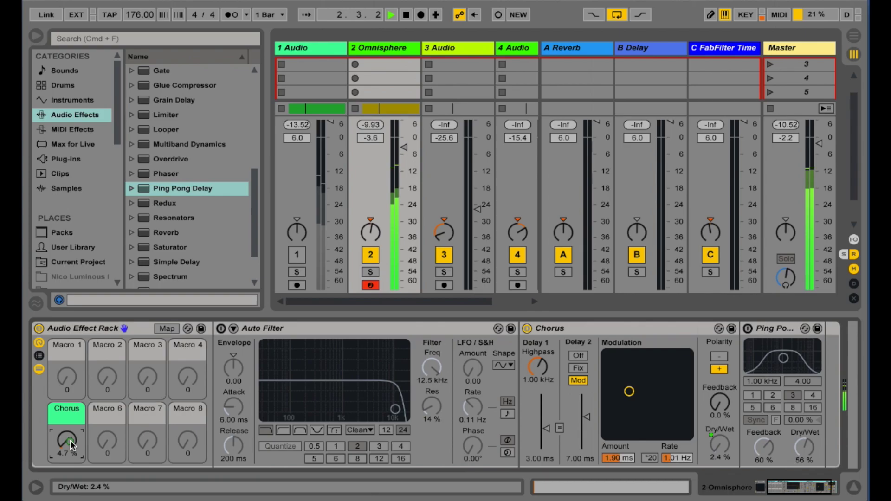
{"action": "left_click_drag", "start_coordinate": [69, 448], "coordinate": [72, 443]}
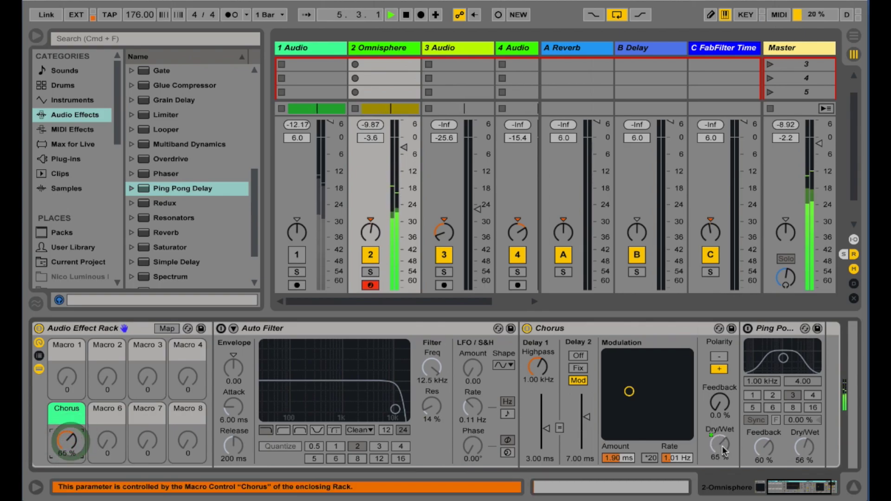
{"action": "left_click_drag", "start_coordinate": [722, 448], "coordinate": [722, 445]}
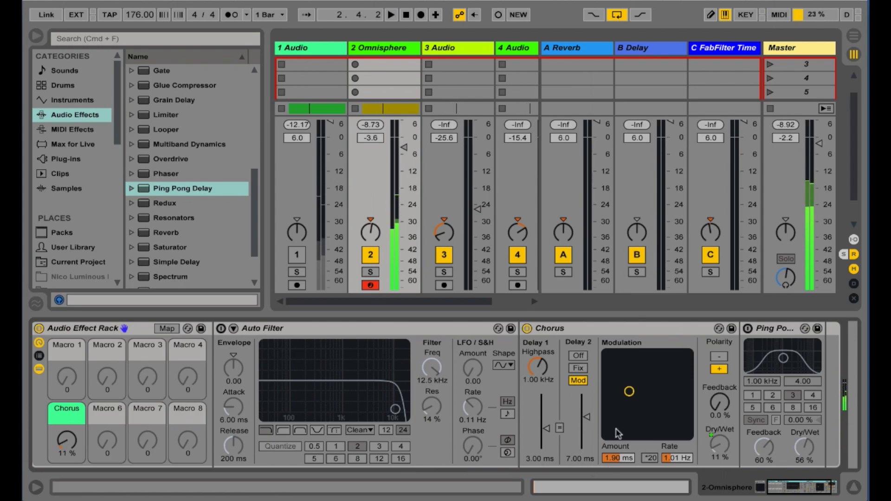
Turn on Ping Pong Delay, open its Dry/Wet mapping options, and exit Map mode without mapping
{"action": "scroll", "coordinate": [616, 428], "scroll_direction": "right", "scroll_amount": 2}
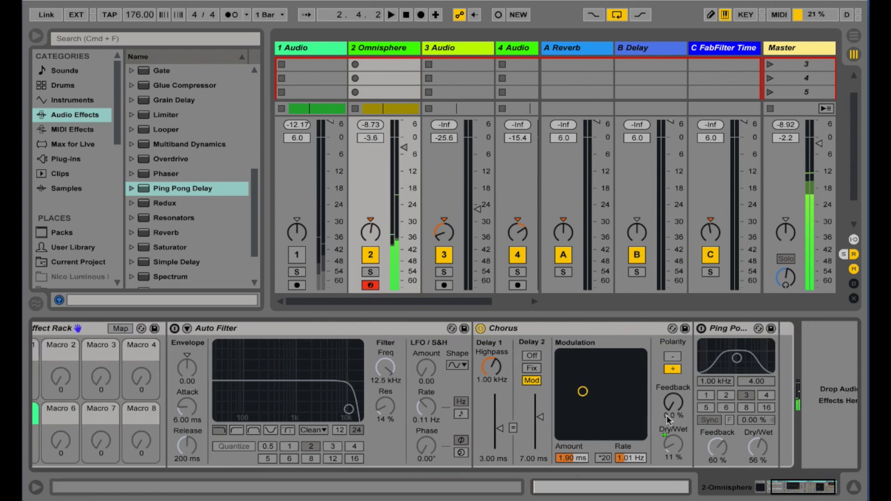
{"action": "left_click", "coordinate": [701, 328]}
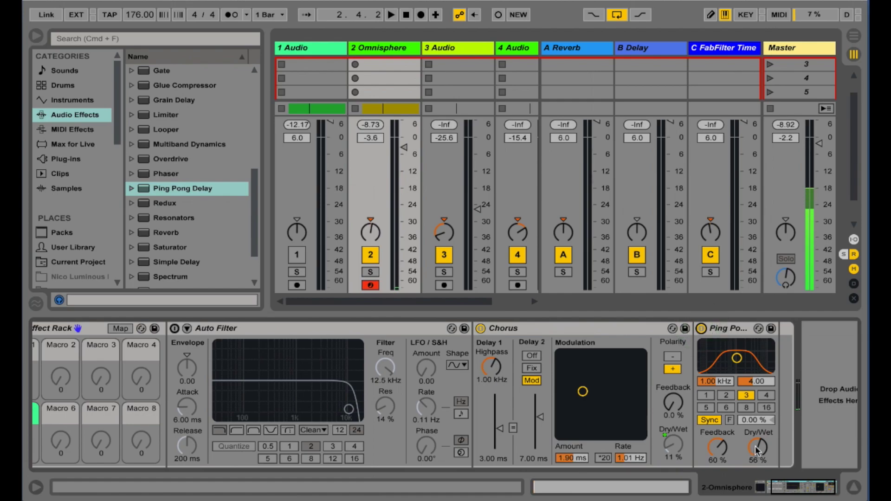
{"action": "left_click", "coordinate": [122, 328]}
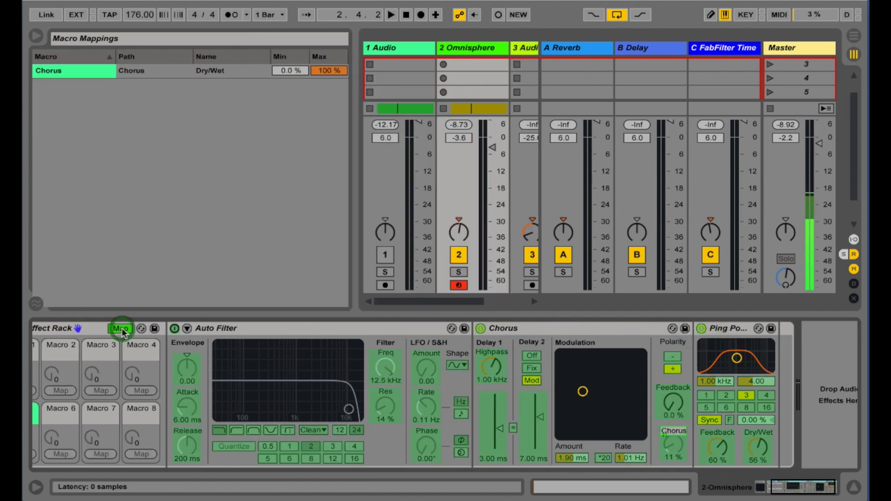
{"action": "right_click", "coordinate": [759, 447]}
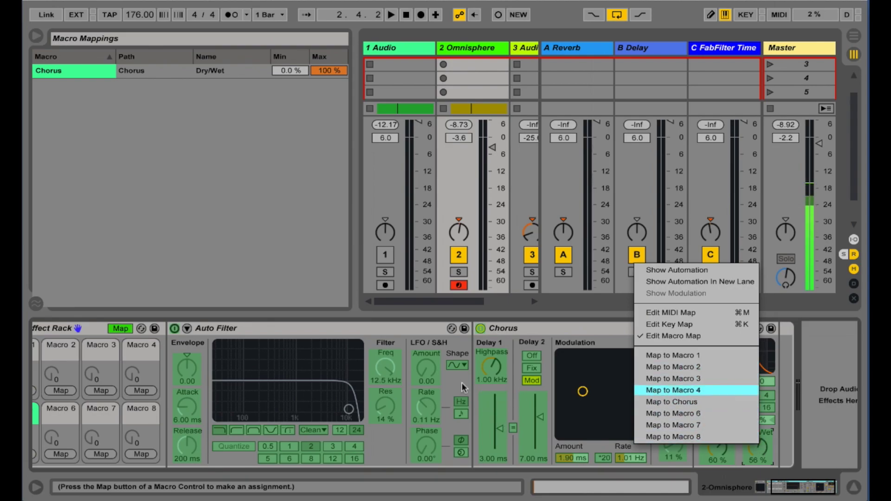
{"action": "left_click", "coordinate": [404, 326]}
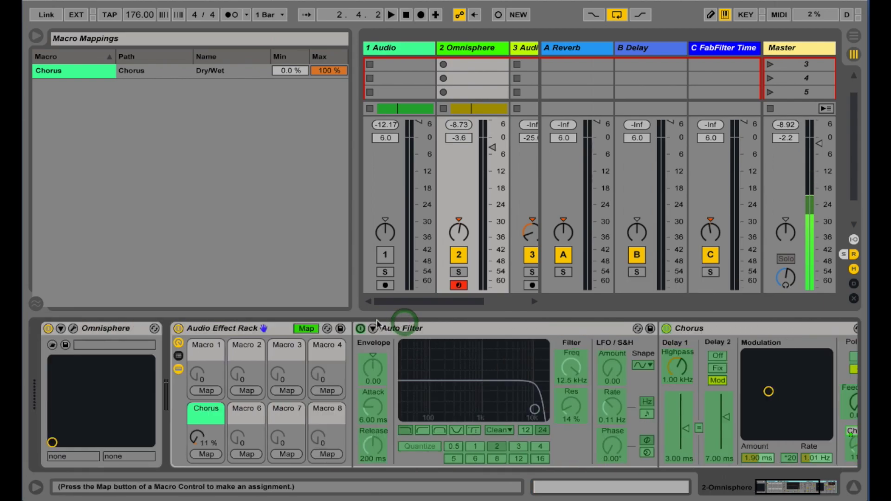
{"action": "left_click", "coordinate": [307, 328]}
Rename Macro 3 to DELAY and colour it magenta
{"action": "right_click", "coordinate": [286, 345]}
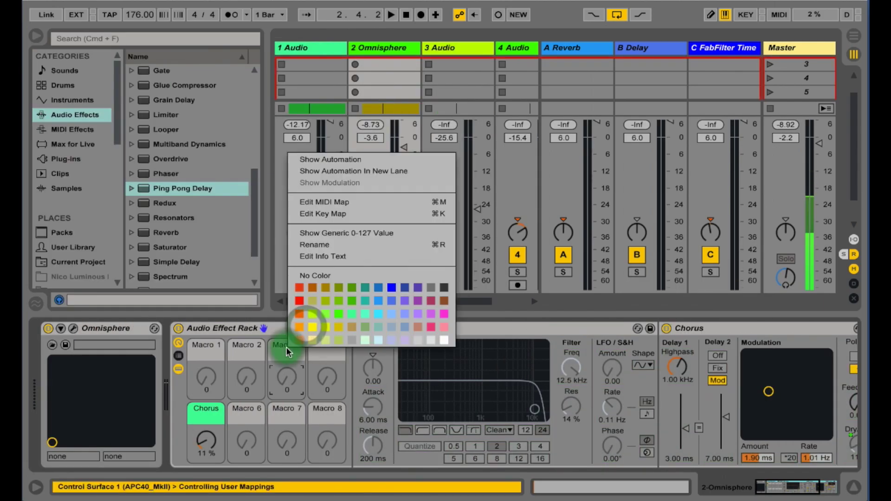
{"action": "key", "text": "Escape"}
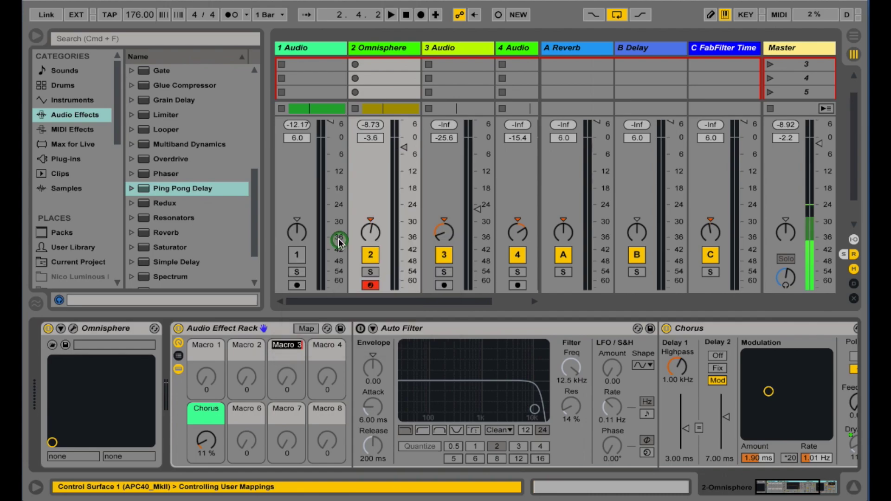
{"action": "type", "text": "DELAY"}
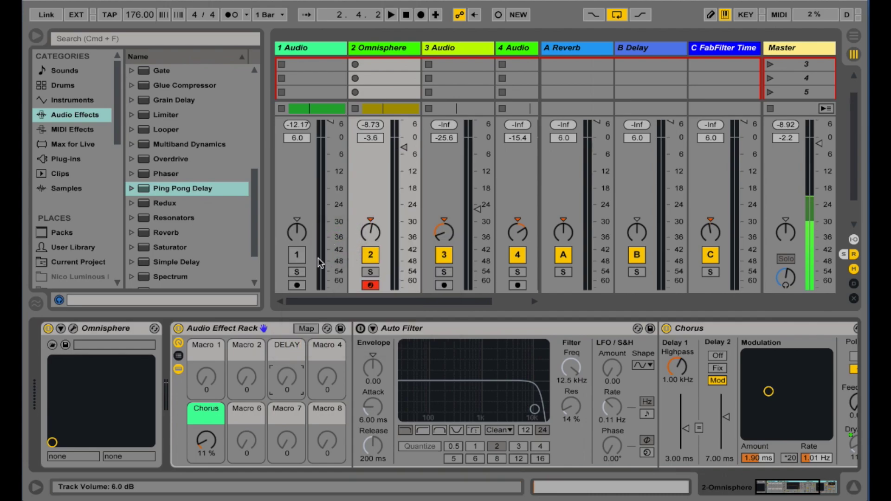
{"action": "right_click", "coordinate": [282, 349]}
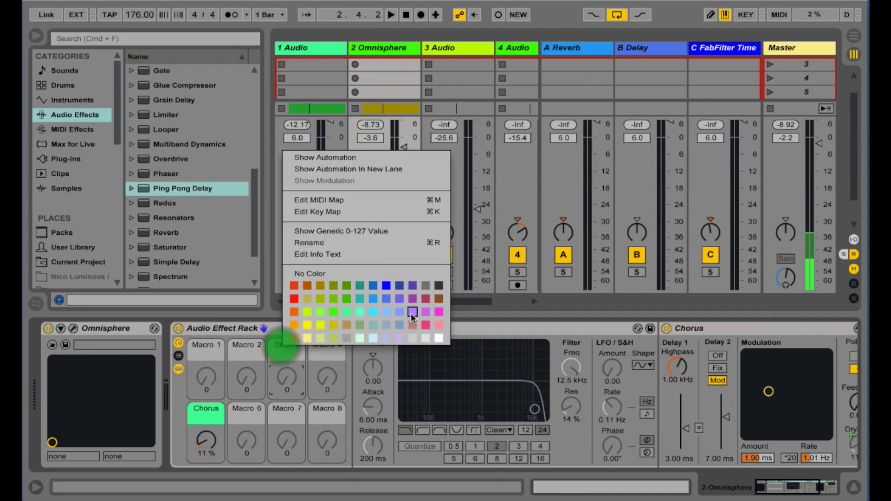
{"action": "left_click", "coordinate": [437, 313]}
Map the Ping Pong Delay's Dry/Wet to the DELAY macro
{"action": "scroll", "coordinate": [348, 373], "scroll_direction": "right", "scroll_amount": 5}
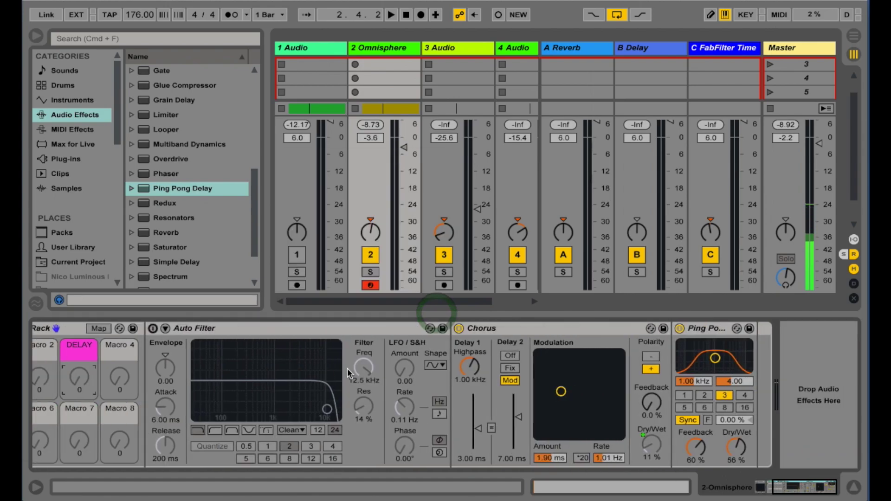
{"action": "left_click", "coordinate": [99, 329]}
{"action": "right_click", "coordinate": [732, 448]}
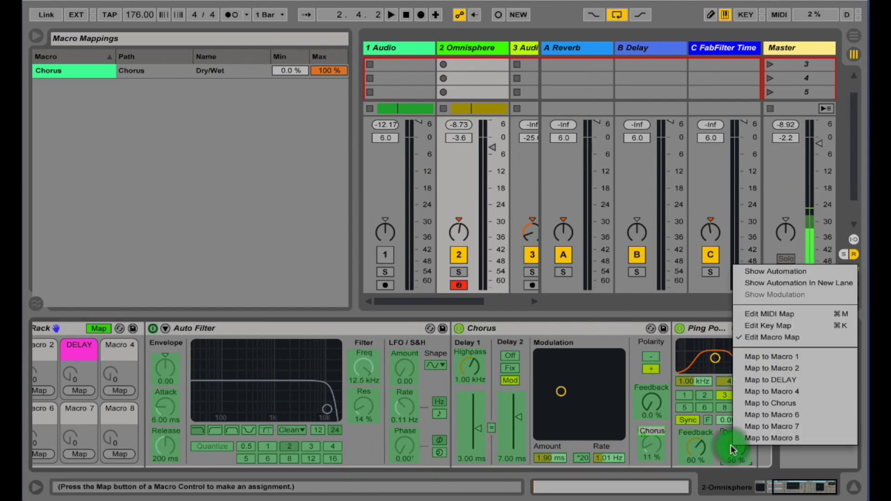
{"action": "left_click", "coordinate": [770, 379]}
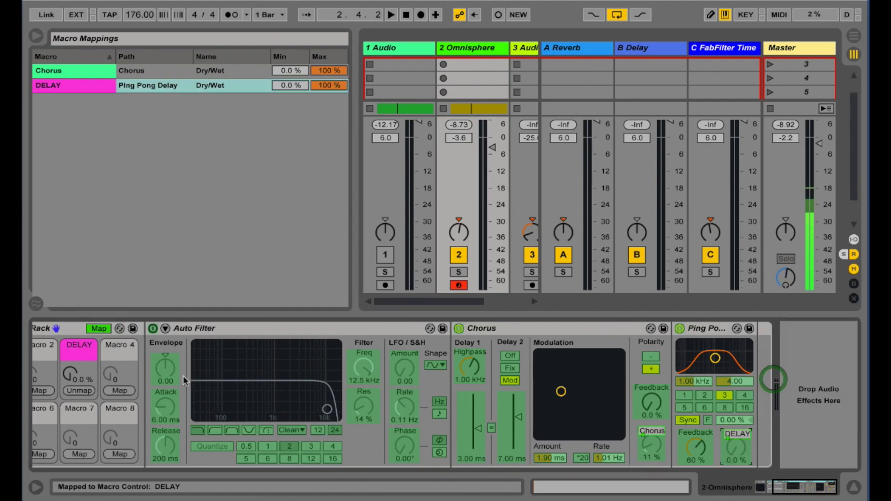
{"action": "left_click", "coordinate": [99, 329]}
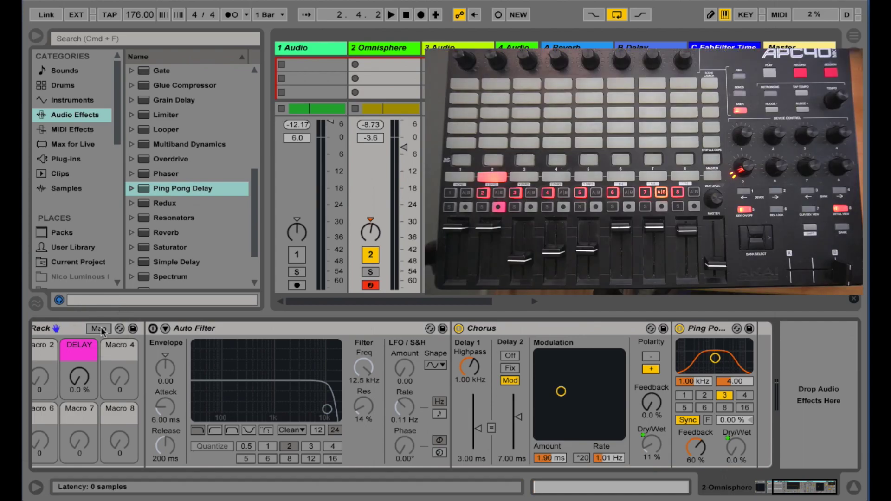
Audition the delay: 2-beat time, 2.42 kHz filter, 45% feedback, DELAY macro at 23%
{"action": "key", "text": "space"}
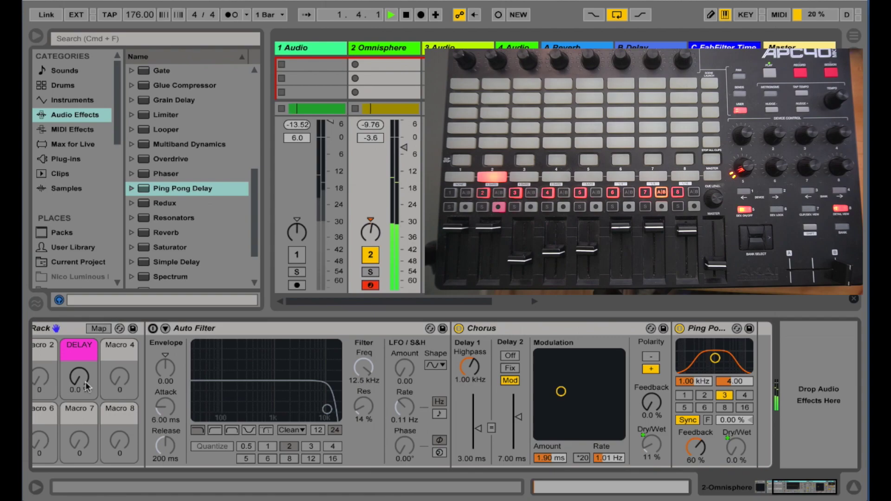
{"action": "left_click_drag", "start_coordinate": [85, 381], "coordinate": [86, 377]}
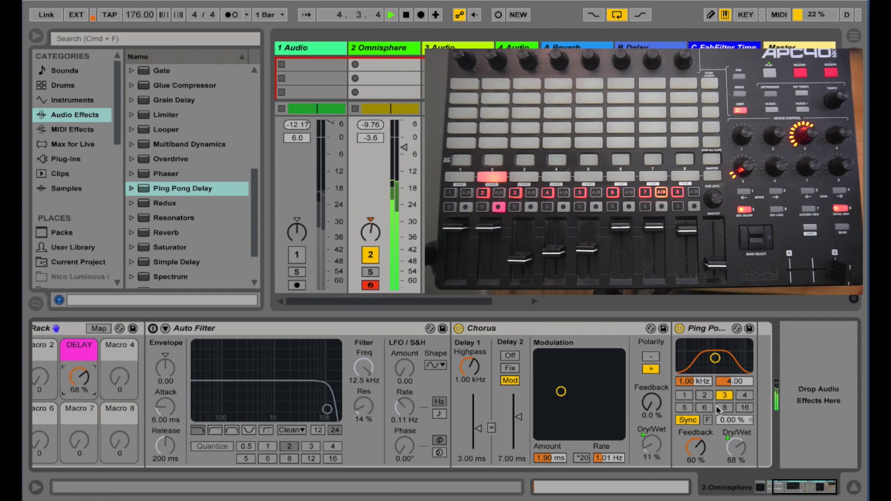
{"action": "left_click", "coordinate": [706, 395]}
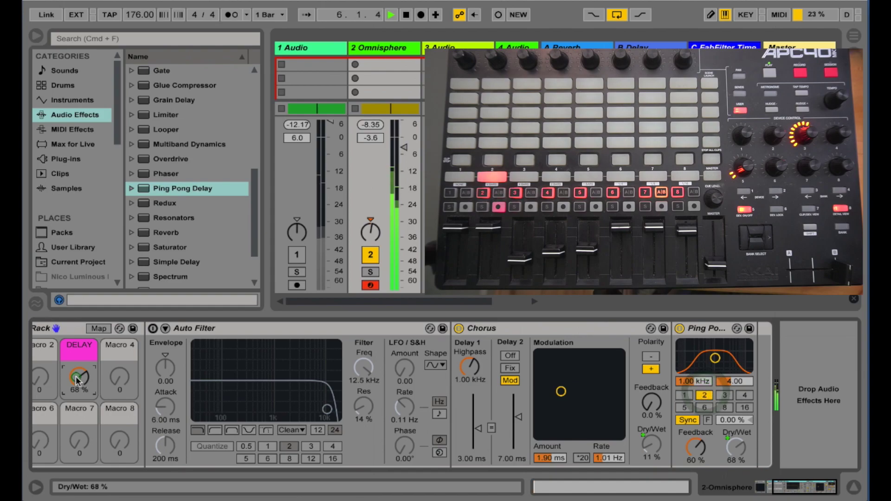
{"action": "key", "text": "space"}
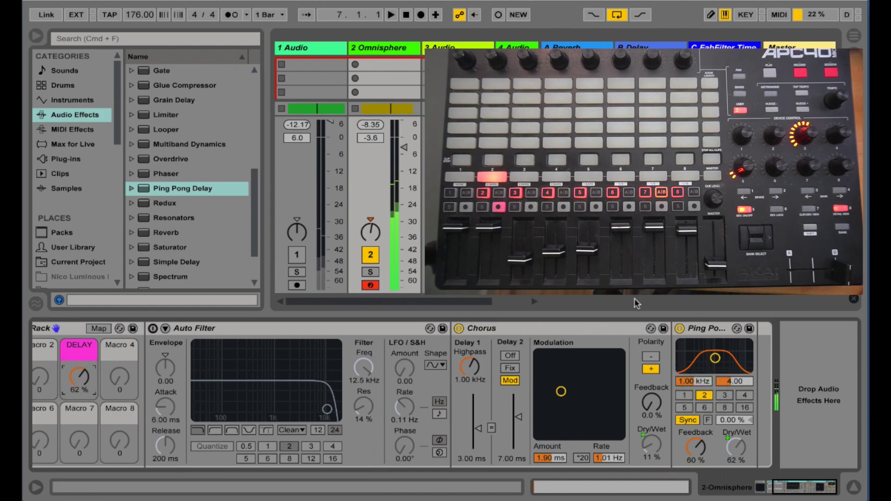
{"action": "left_click_drag", "start_coordinate": [714, 362], "coordinate": [726, 367]}
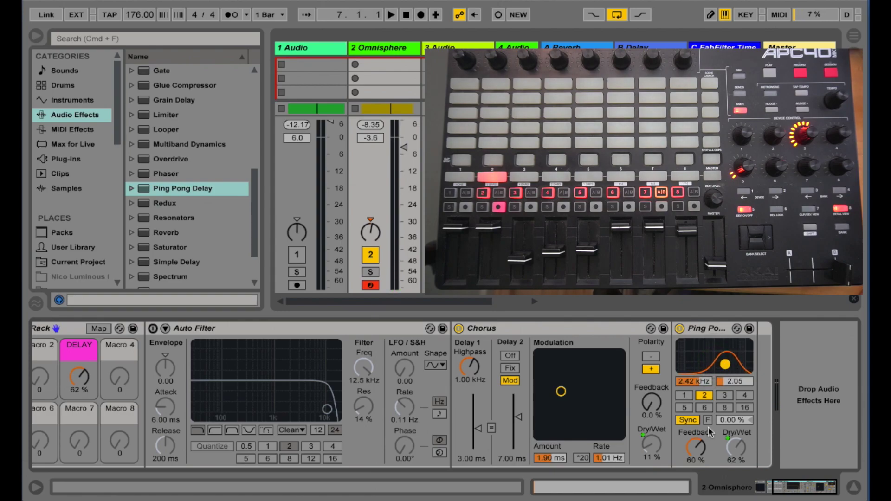
{"action": "left_click_drag", "start_coordinate": [697, 450], "coordinate": [699, 451]}
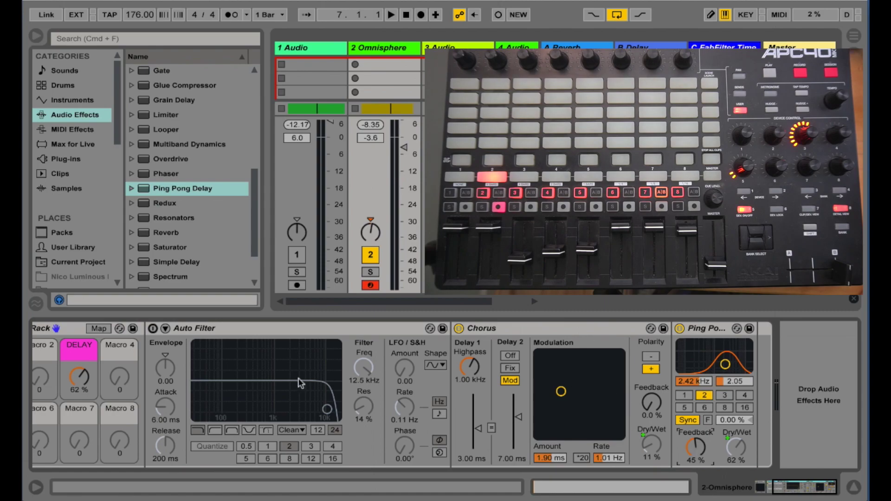
{"action": "left_click_drag", "start_coordinate": [77, 367], "coordinate": [81, 371]}
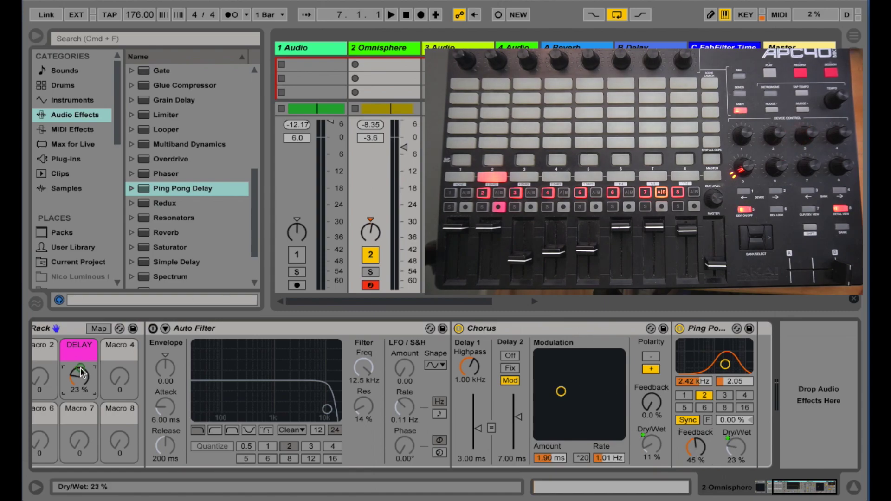
Retune during playback: 4-beat time, feedback 54% then 51%, DELAY macro raised
{"action": "key", "text": "space"}
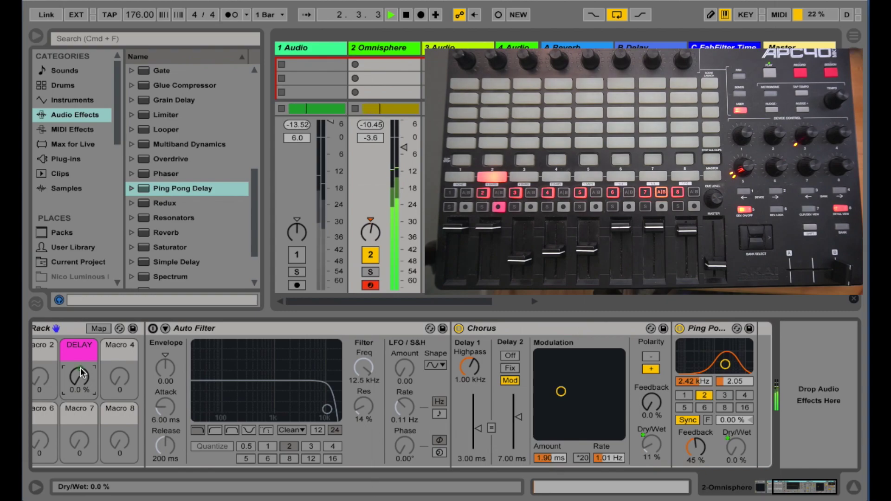
{"action": "left_click_drag", "start_coordinate": [81, 371], "coordinate": [79, 367]}
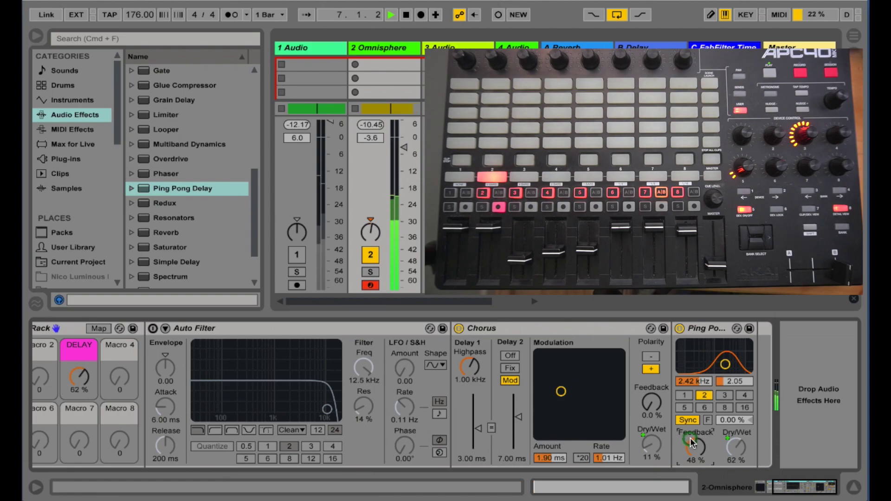
{"action": "left_click_drag", "start_coordinate": [691, 441], "coordinate": [691, 439]}
{"action": "left_click", "coordinate": [743, 395]}
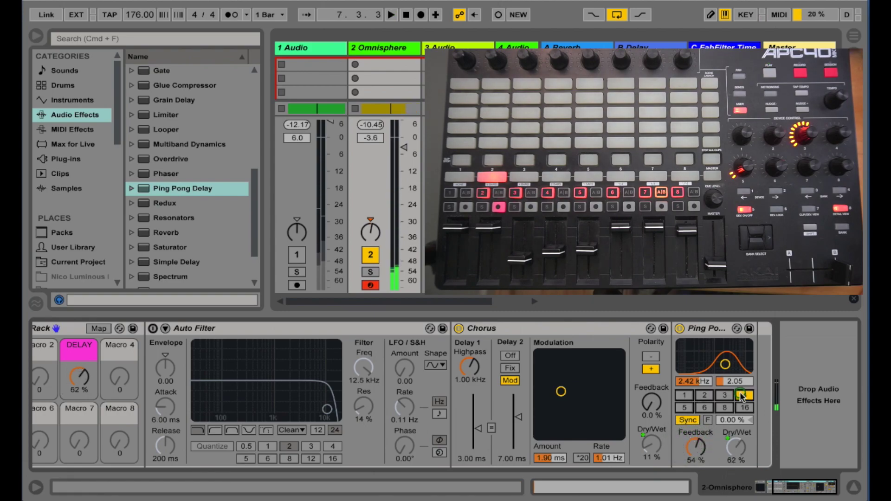
{"action": "key", "text": "space"}
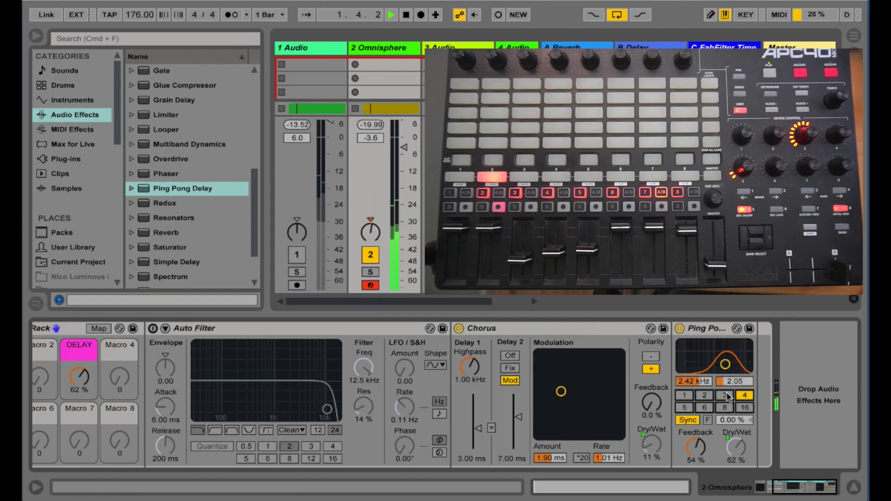
{"action": "left_click_drag", "start_coordinate": [696, 431], "coordinate": [696, 434]}
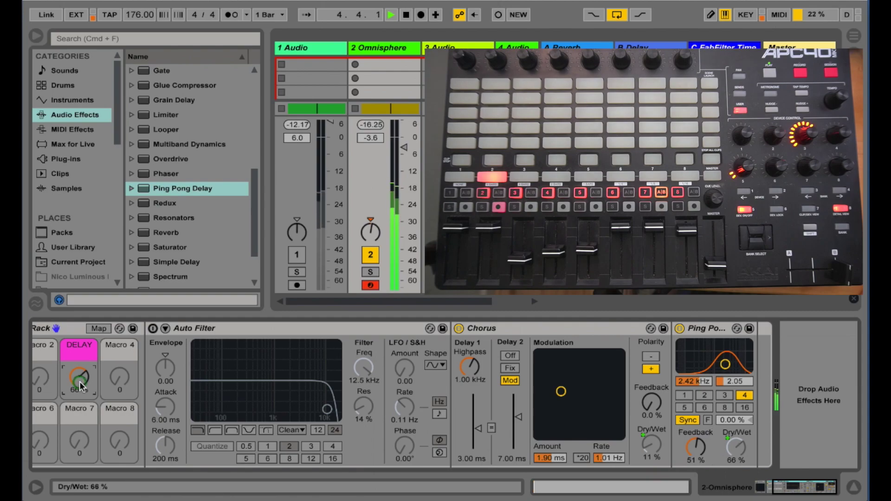
{"action": "left_click_drag", "start_coordinate": [80, 382], "coordinate": [79, 379]}
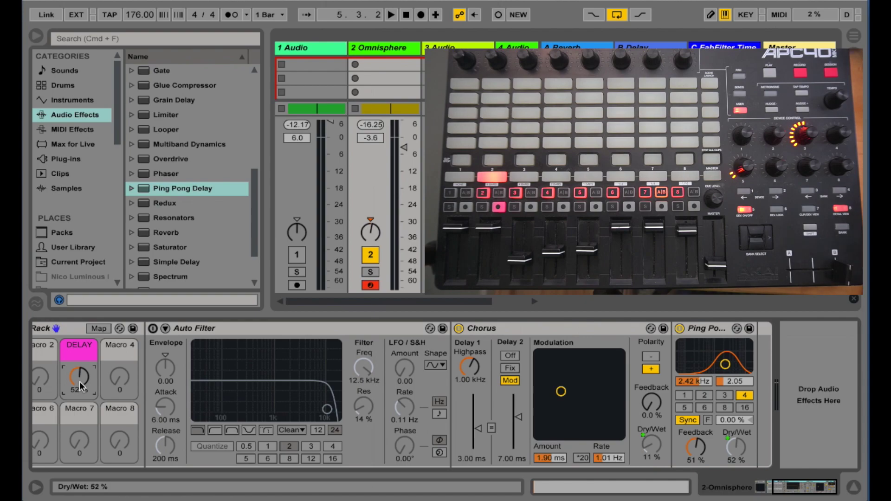
{"action": "scroll", "coordinate": [80, 382], "scroll_direction": "left", "scroll_amount": 5}
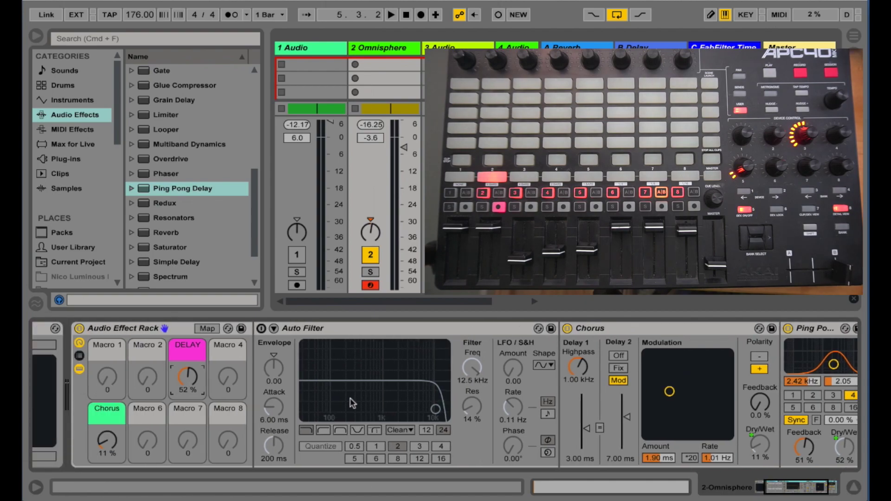
{"action": "scroll", "coordinate": [723, 416], "scroll_direction": "right", "scroll_amount": 4}
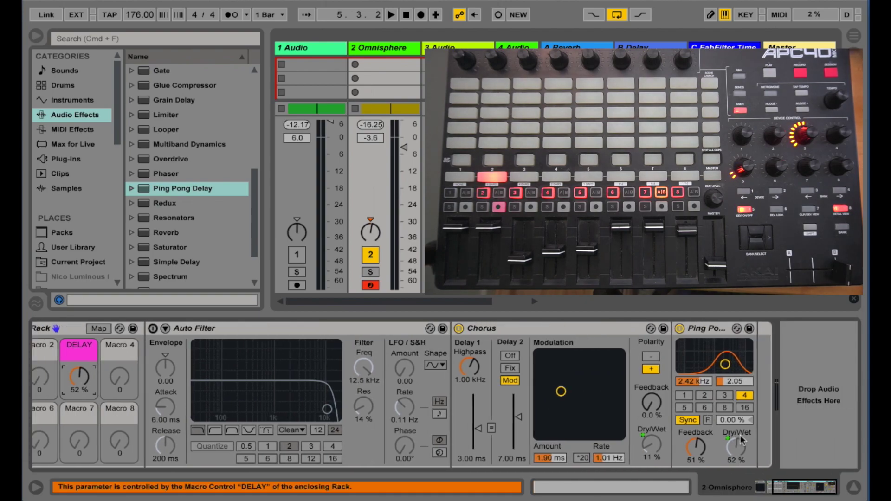
Cap the DELAY macro's Dry/Wet maximum at 56% in mapping mode
{"action": "left_click", "coordinate": [99, 329]}
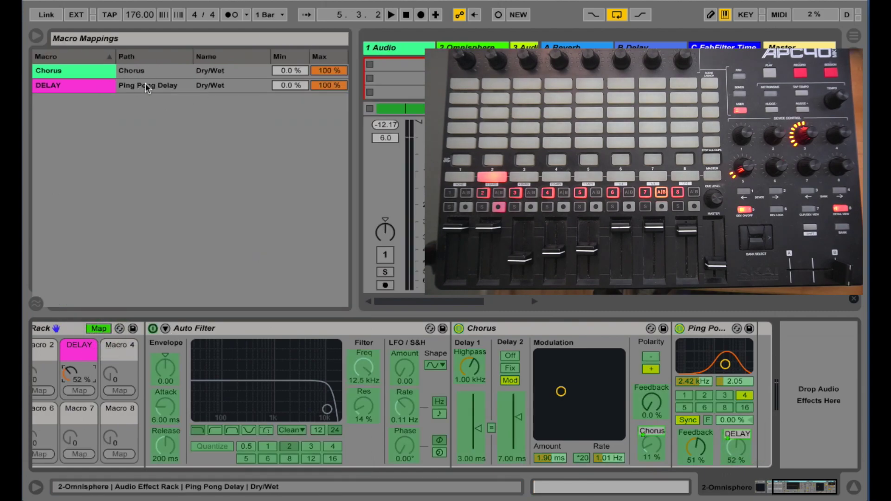
{"action": "left_click_drag", "start_coordinate": [337, 90], "coordinate": [337, 89]}
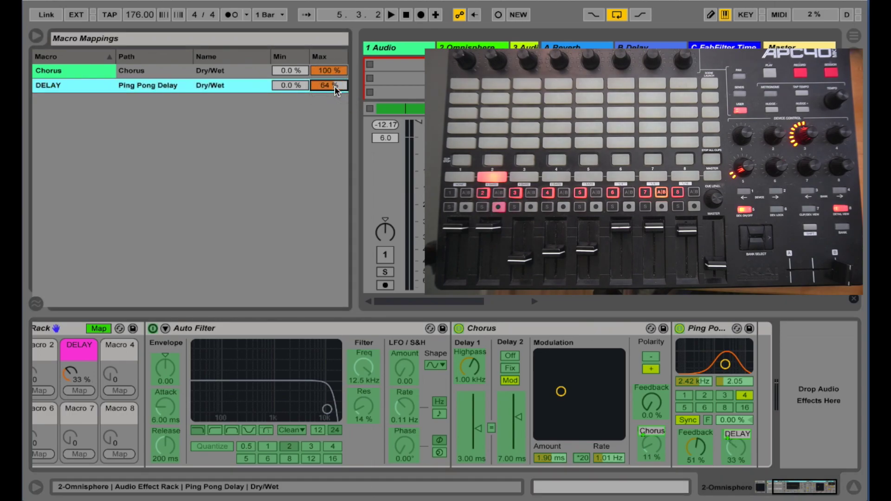
{"action": "left_click_drag", "start_coordinate": [335, 89], "coordinate": [336, 89]}
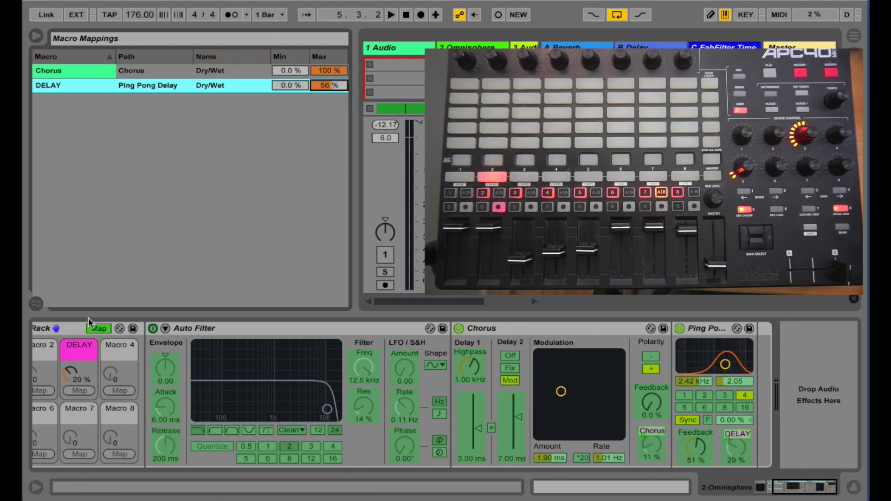
{"action": "left_click", "coordinate": [98, 328]}
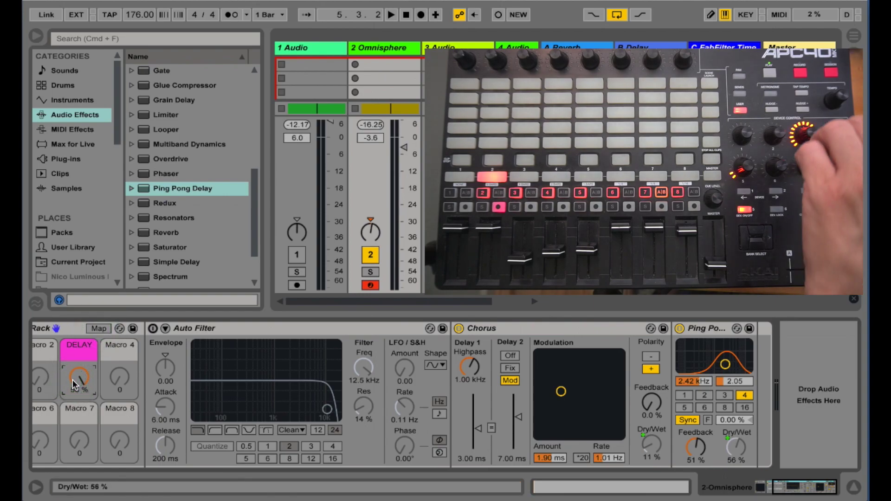
Play the set to test the capped DELAY macro, then stop
{"action": "key", "text": "space"}
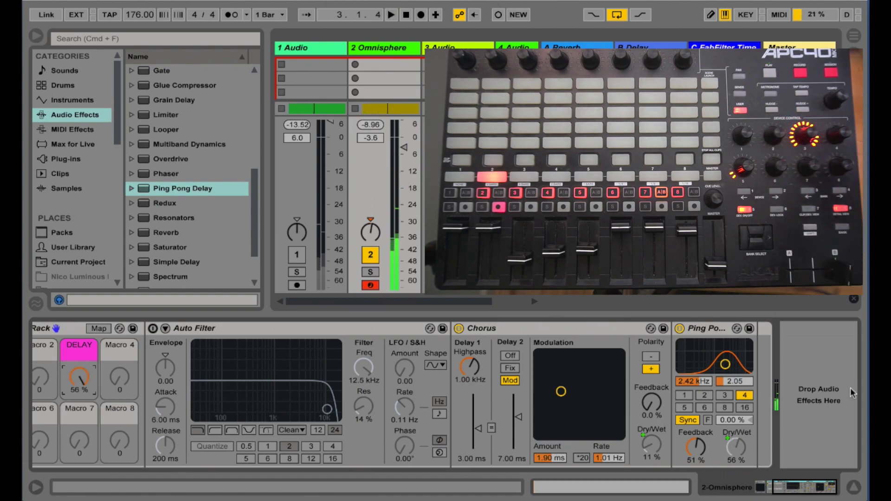
{"action": "key", "text": "space"}
{"action": "left_click", "coordinate": [736, 446]}
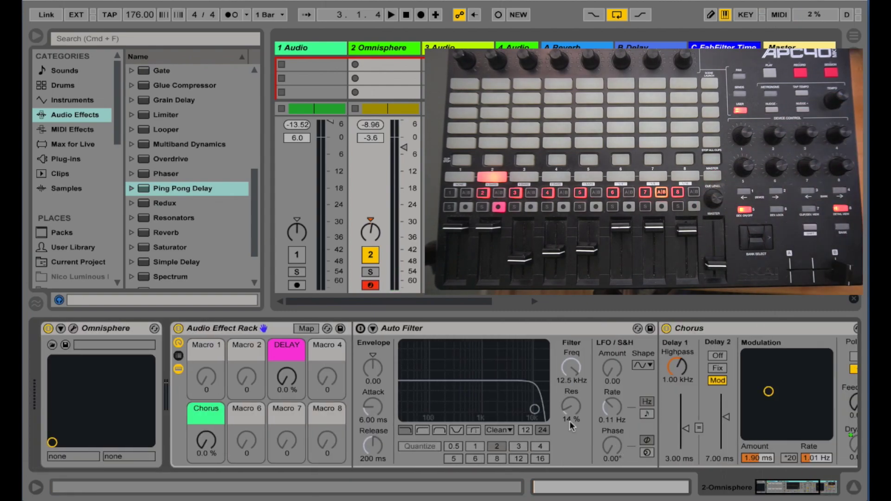
Rename Macro 2 to High Pass
{"action": "right_click", "coordinate": [245, 349]}
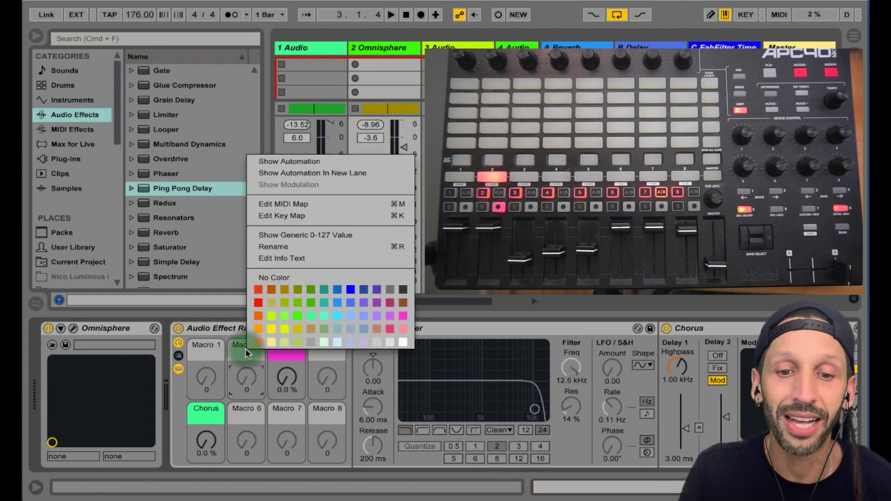
{"action": "left_click", "coordinate": [317, 241]}
{"action": "type", "text": "High Pass"}
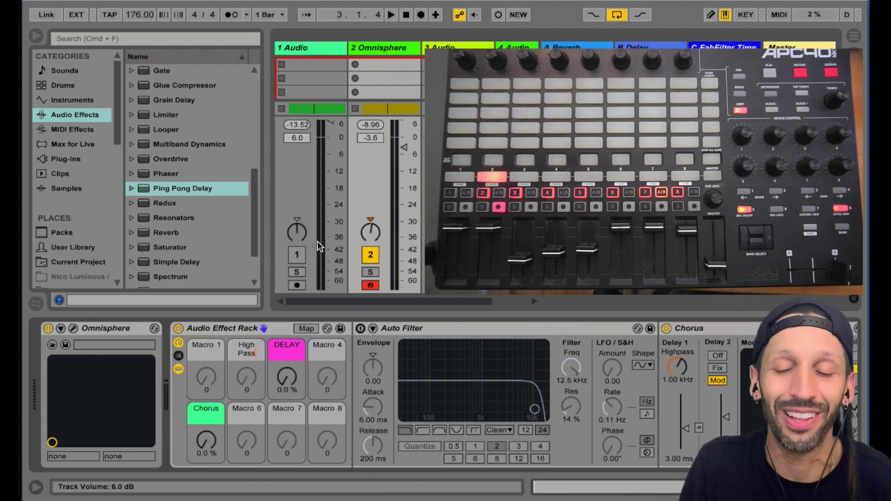
{"action": "key", "text": "Return"}
Colour the High Pass macro light green and lower the Auto Filter cutoff to 647 Hz
{"action": "right_click", "coordinate": [243, 355]}
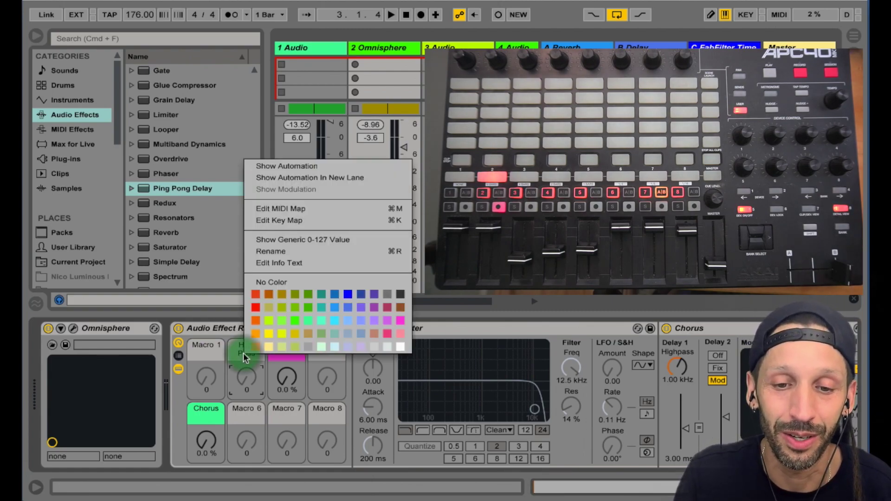
{"action": "left_click", "coordinate": [278, 322]}
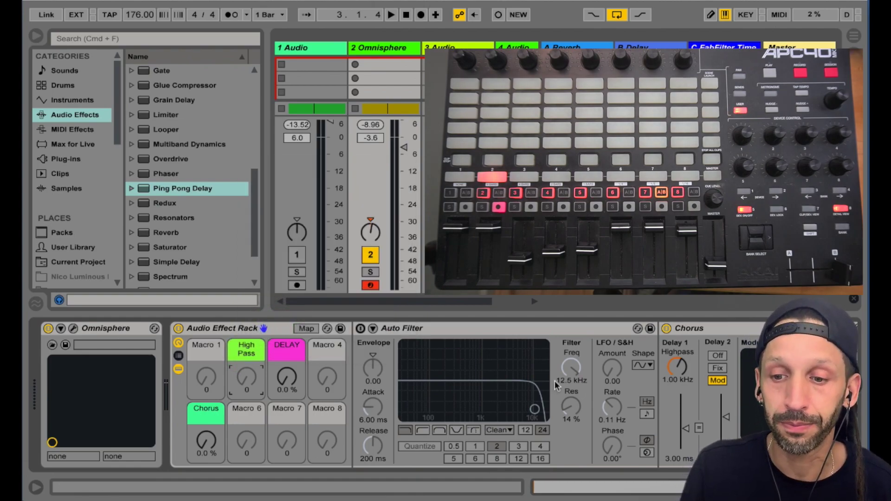
{"action": "left_click_drag", "start_coordinate": [575, 362], "coordinate": [576, 363]}
Enable the Auto Filter as high-pass at 1.01 kHz with 32% resonance, auditioning during playback
{"action": "left_click", "coordinate": [423, 430]}
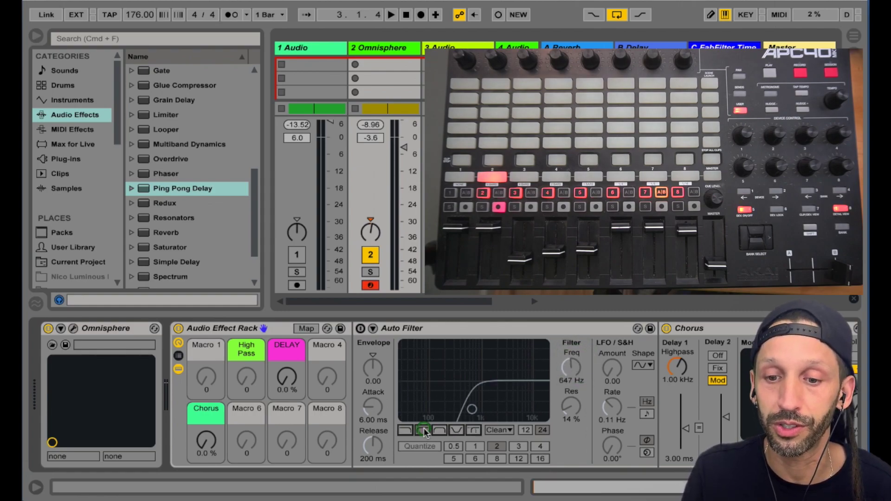
{"action": "left_click", "coordinate": [360, 328]}
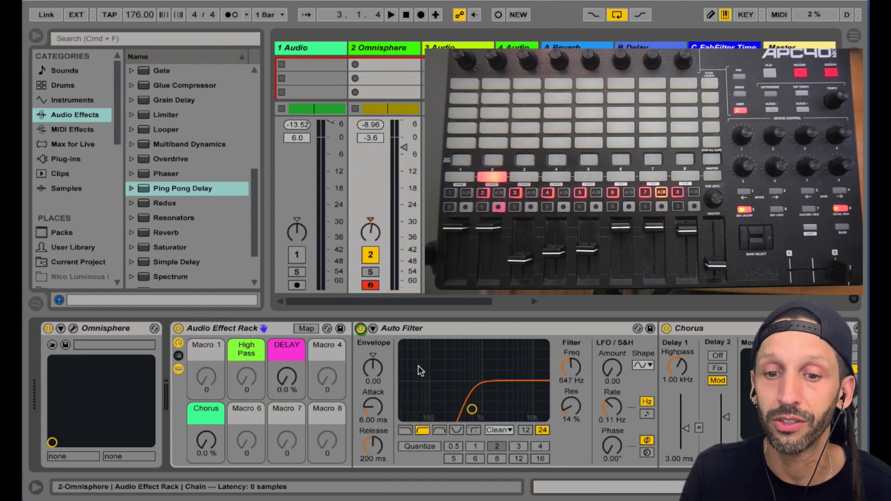
{"action": "mouse_move", "coordinate": [468, 393]}
{"action": "left_mouse_down"}
{"action": "mouse_move", "coordinate": [444, 394]}
{"action": "mouse_move", "coordinate": [467, 397]}
{"action": "left_mouse_up"}
{"action": "left_click", "coordinate": [405, 430]}
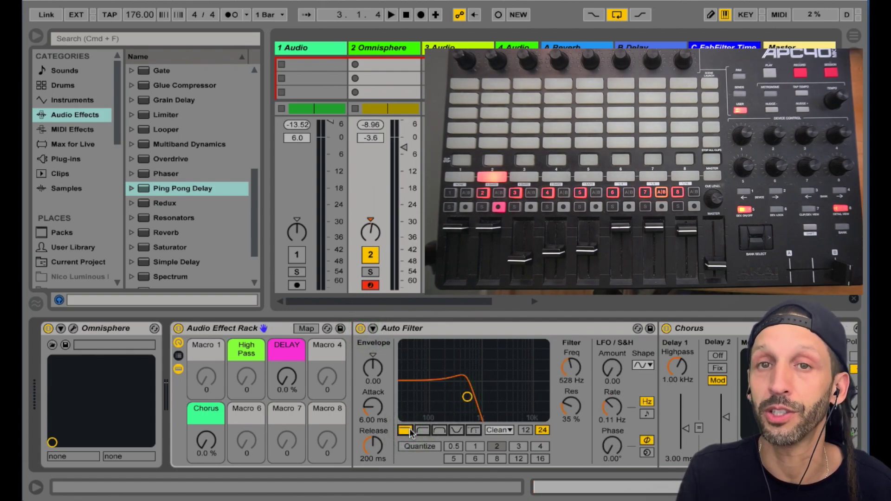
{"action": "key", "text": "space"}
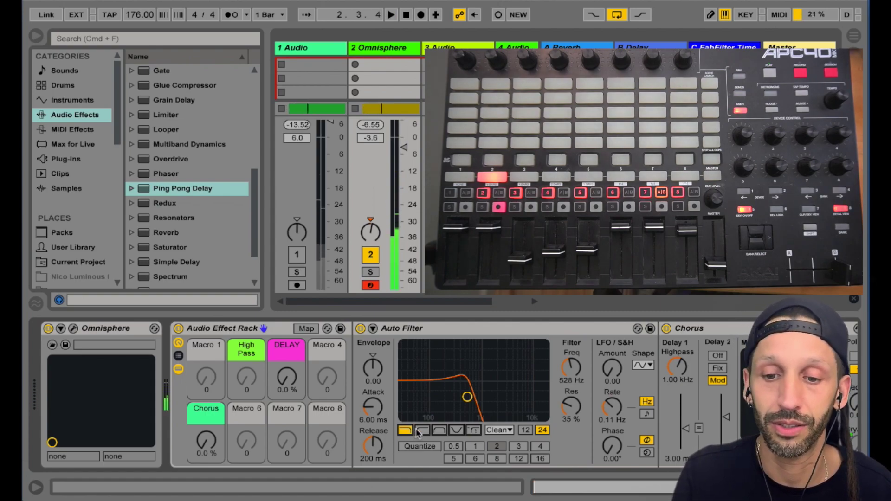
{"action": "left_click", "coordinate": [422, 430]}
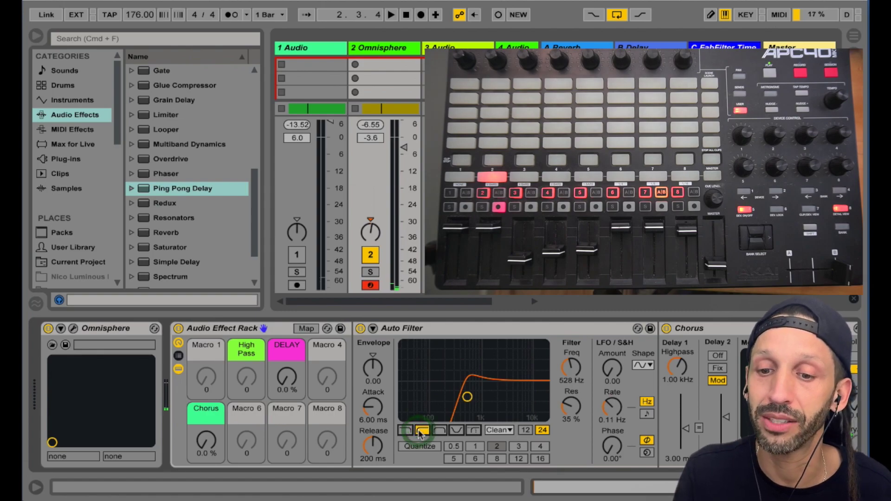
{"action": "left_click_drag", "start_coordinate": [475, 397], "coordinate": [481, 398]}
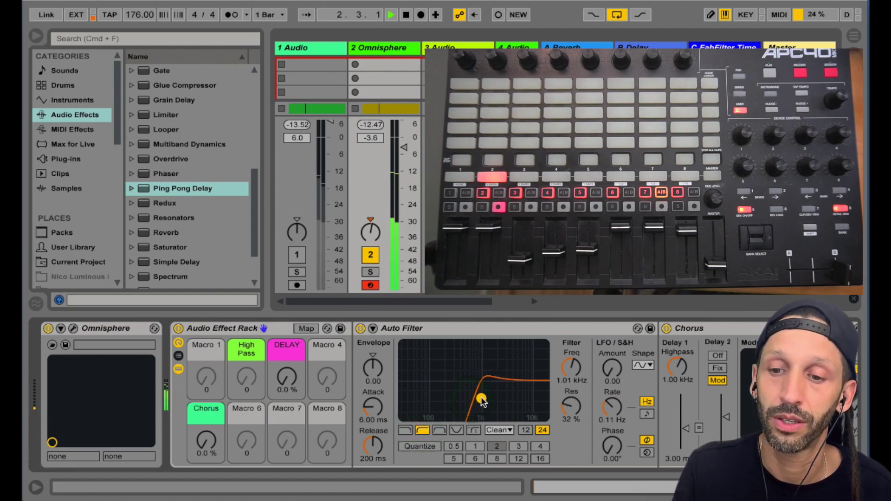
Map the Auto Filter's frequency to the High Pass macro
{"action": "left_click", "coordinate": [306, 328]}
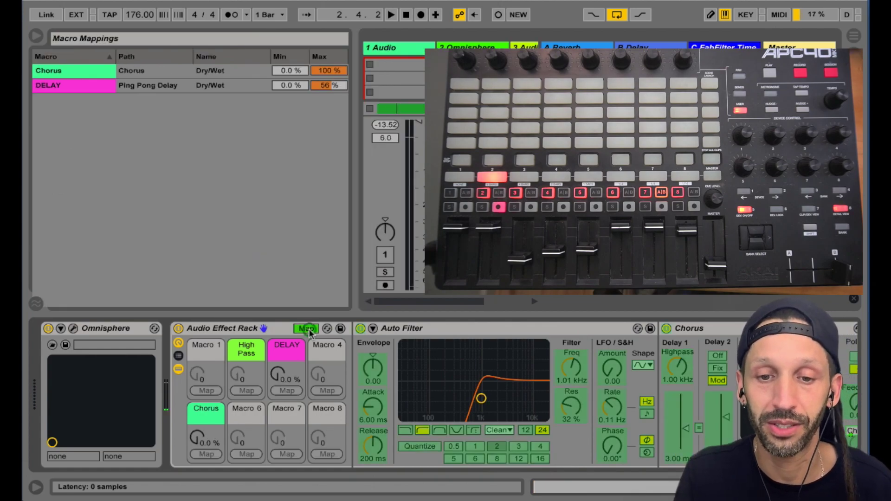
{"action": "left_click", "coordinate": [573, 375]}
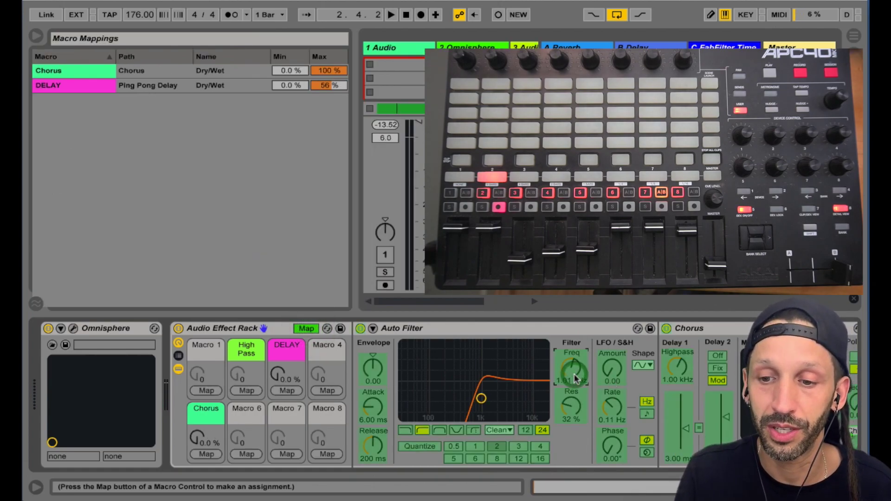
{"action": "right_click", "coordinate": [574, 376]}
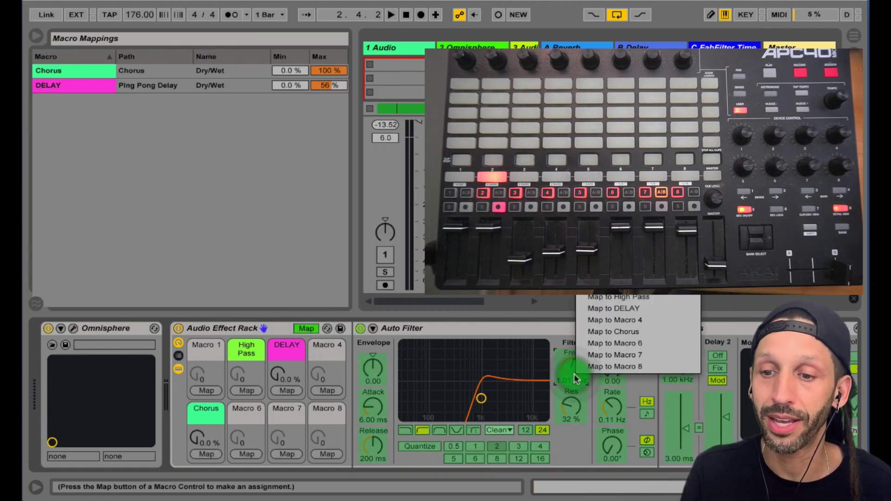
{"action": "left_click", "coordinate": [629, 299]}
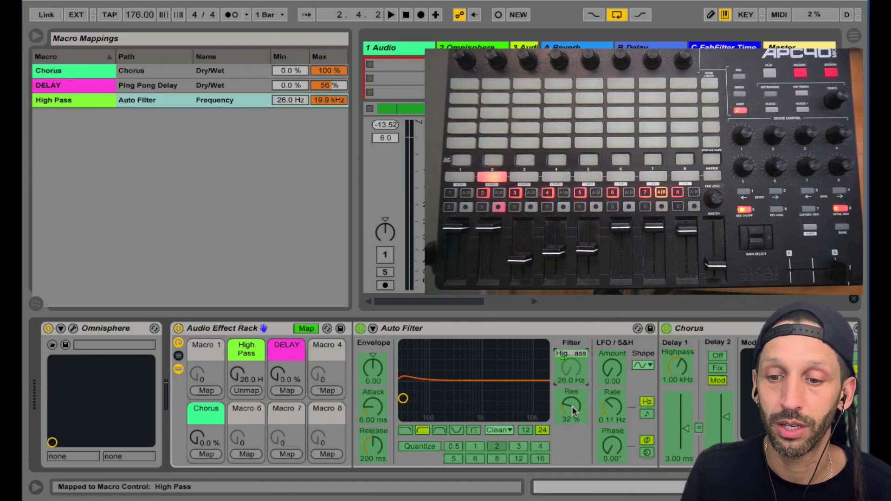
{"action": "left_click", "coordinate": [306, 329]}
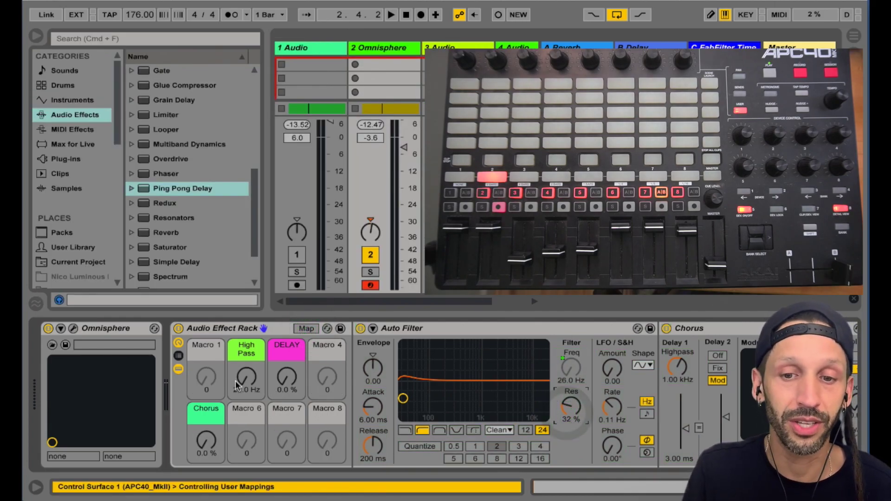
Sweep the High Pass macro from the APC40, then stop playback and check the mapping
{"action": "left_click", "coordinate": [233, 327]}
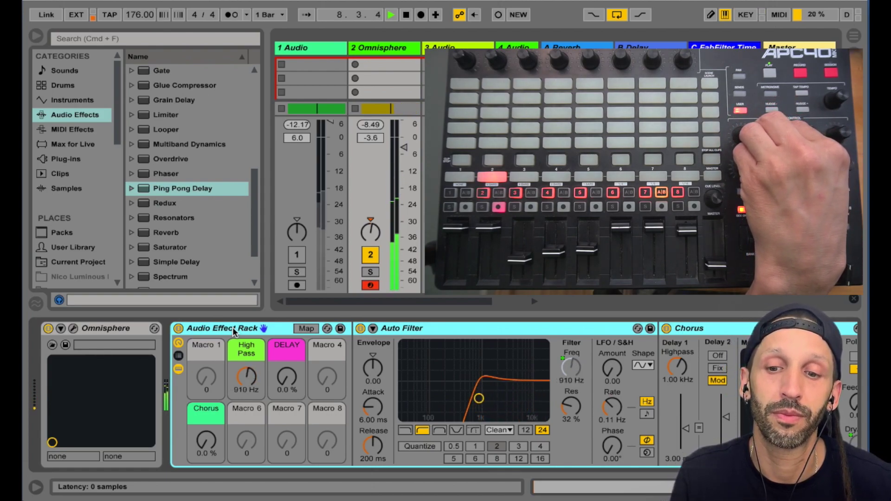
{"action": "key", "text": "space"}
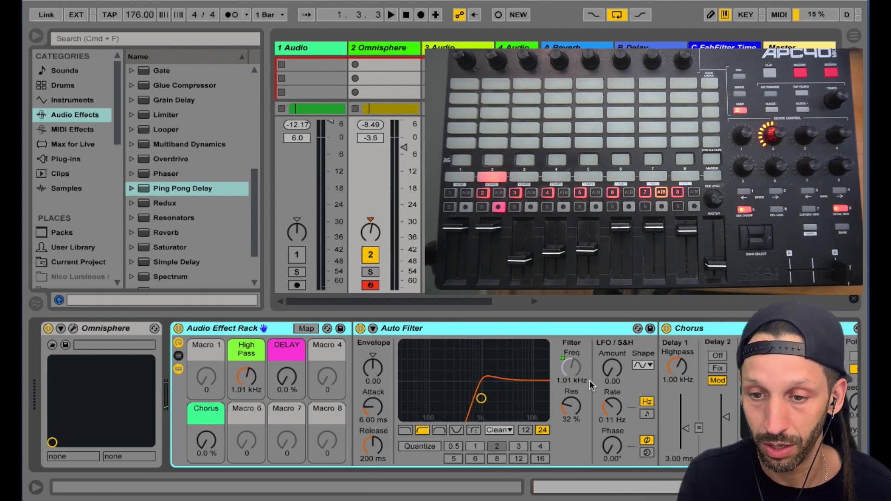
{"action": "left_click", "coordinate": [570, 366]}
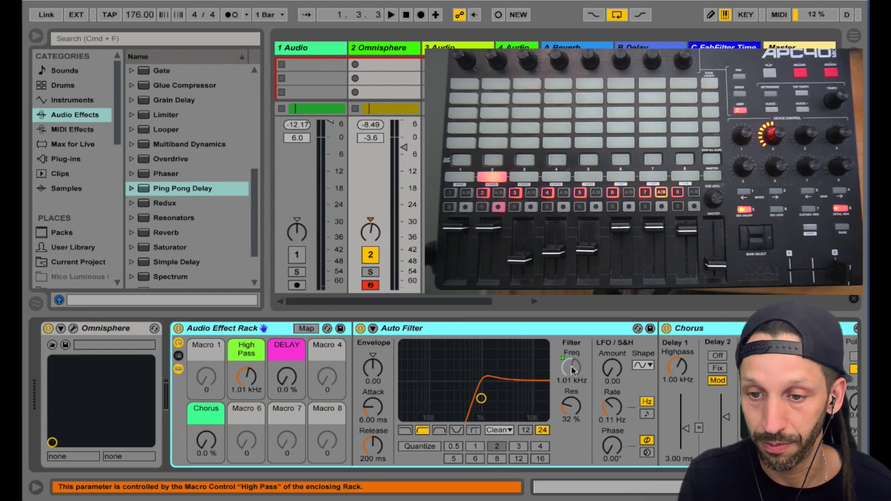
Lower the High Pass mapping's maximum frequency to 14.6 kHz
{"action": "left_click", "coordinate": [305, 327]}
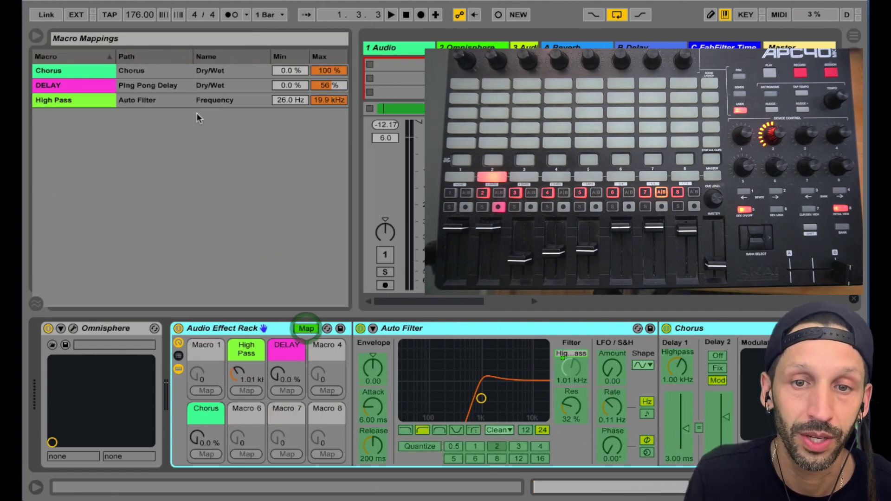
{"action": "left_click", "coordinate": [328, 100]}
{"action": "left_click_drag", "start_coordinate": [328, 100], "coordinate": [328, 100]}
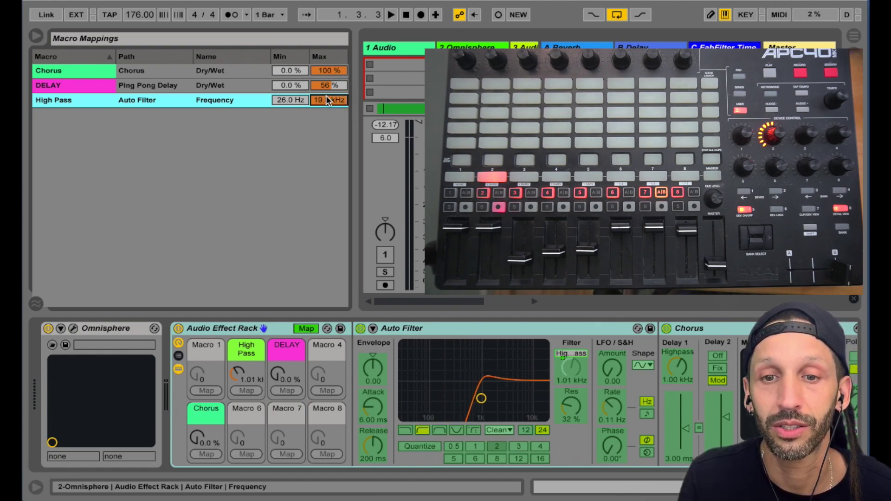
{"action": "left_click_drag", "start_coordinate": [325, 100], "coordinate": [326, 100]}
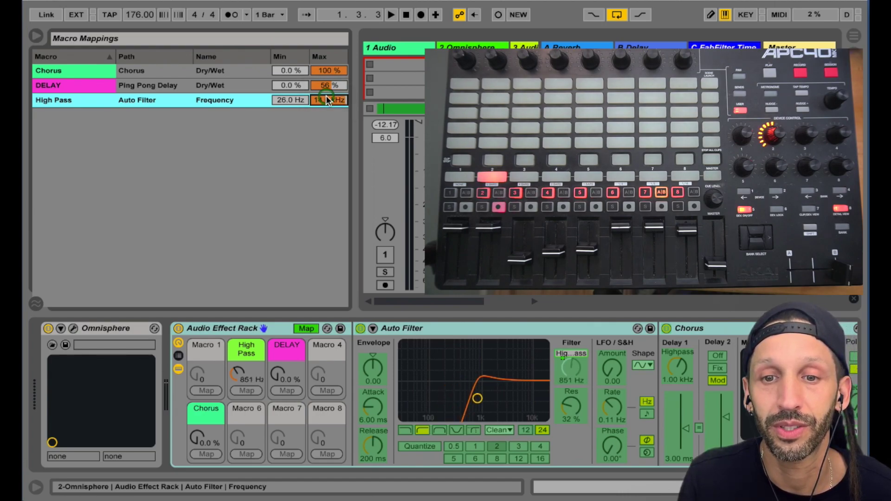
{"action": "left_click", "coordinate": [306, 328]}
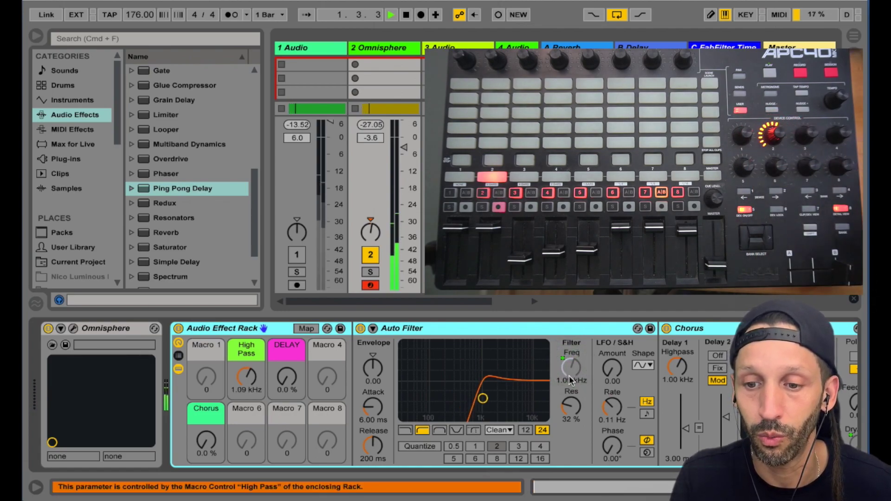
Bring the High Pass mapping's maximum further down to 1.41 kHz
{"action": "left_click", "coordinate": [306, 328]}
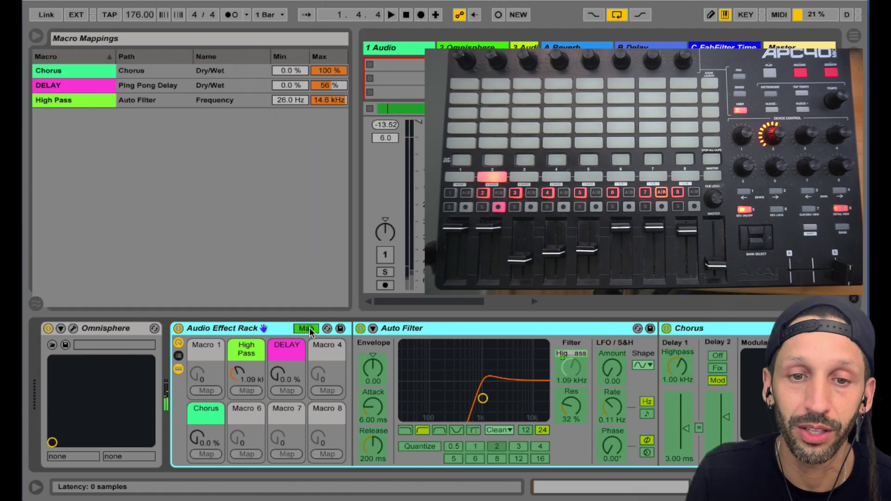
{"action": "left_click_drag", "start_coordinate": [322, 98], "coordinate": [322, 100]}
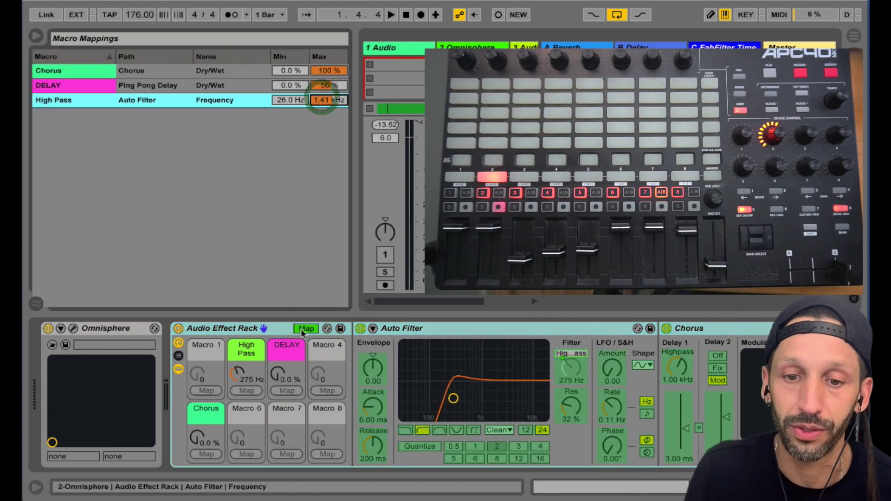
{"action": "left_click", "coordinate": [301, 330]}
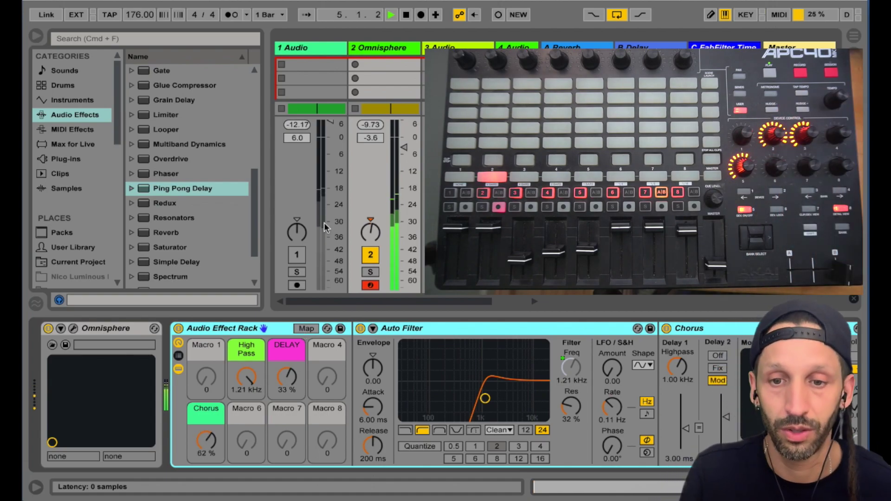
Reactivate the Audio track, view its rack, then return to the Omnisphere track's devices
{"action": "left_click", "coordinate": [296, 254]}
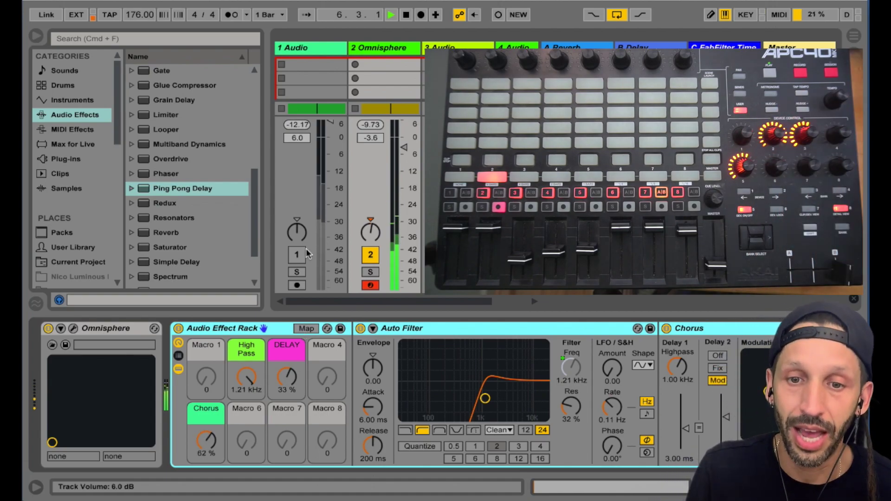
{"action": "left_click", "coordinate": [302, 49]}
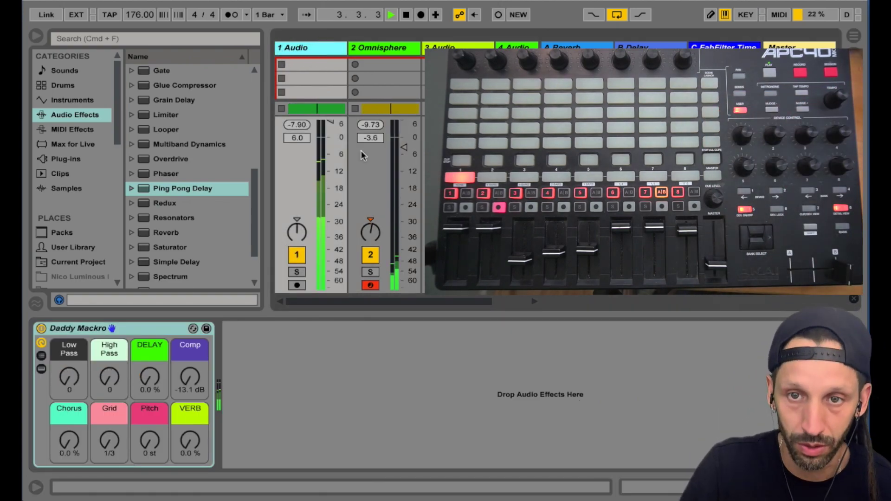
{"action": "left_click", "coordinate": [378, 54]}
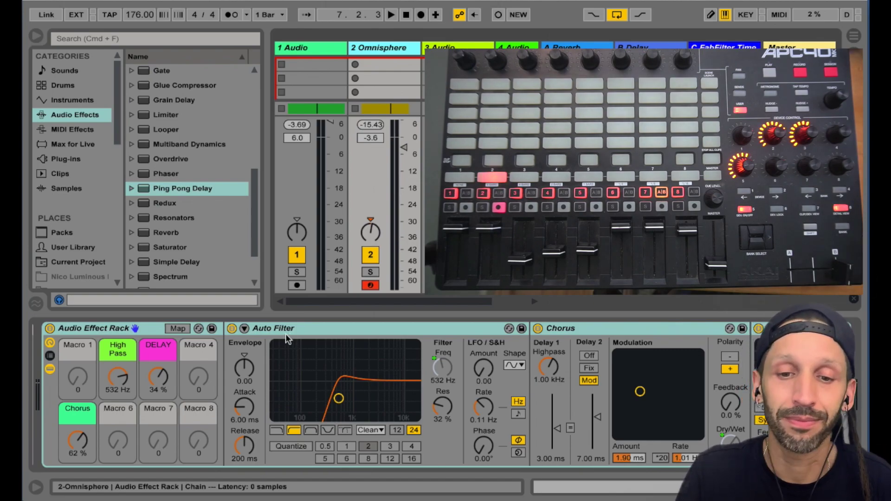
{"action": "left_click_drag", "start_coordinate": [292, 328], "coordinate": [226, 342]}
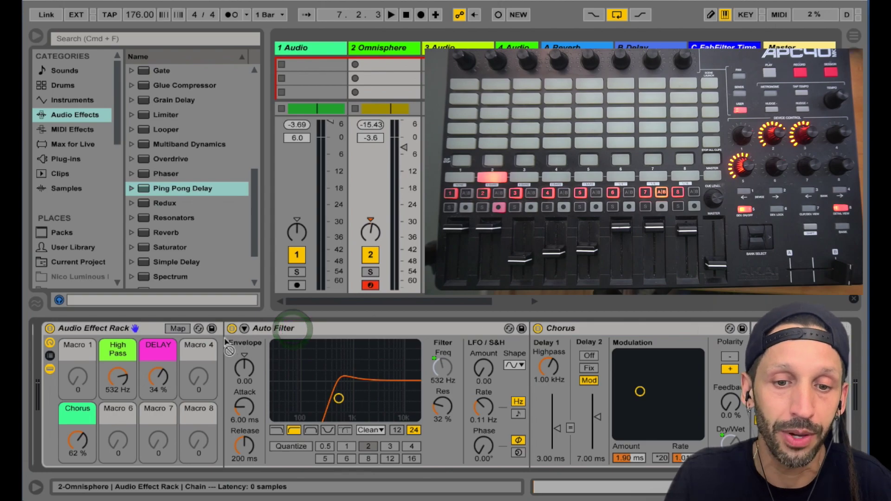
Duplicate the Auto Filter and switch the first copy to low-pass
{"action": "left_click", "coordinate": [359, 323]}
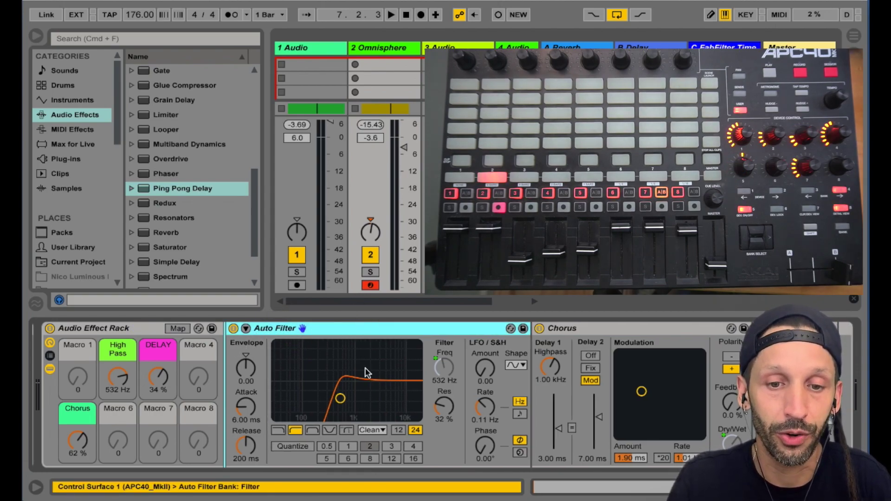
{"action": "key", "text": "super+d"}
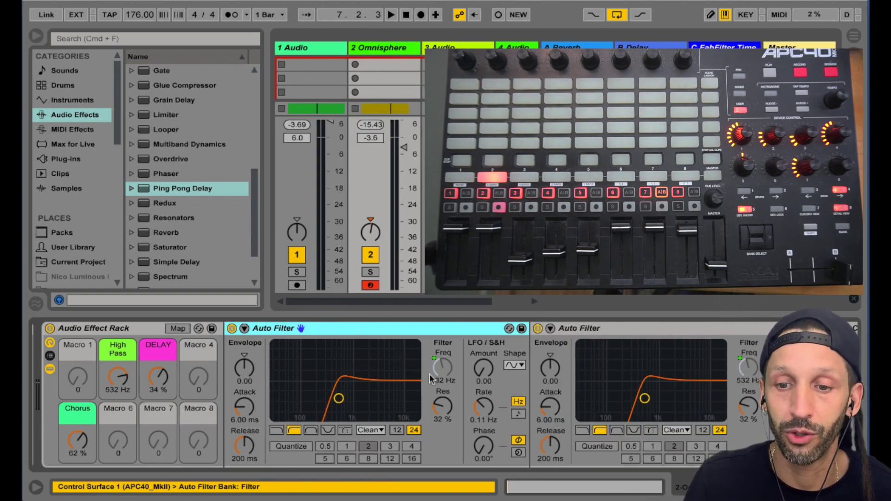
{"action": "right_click", "coordinate": [432, 372]}
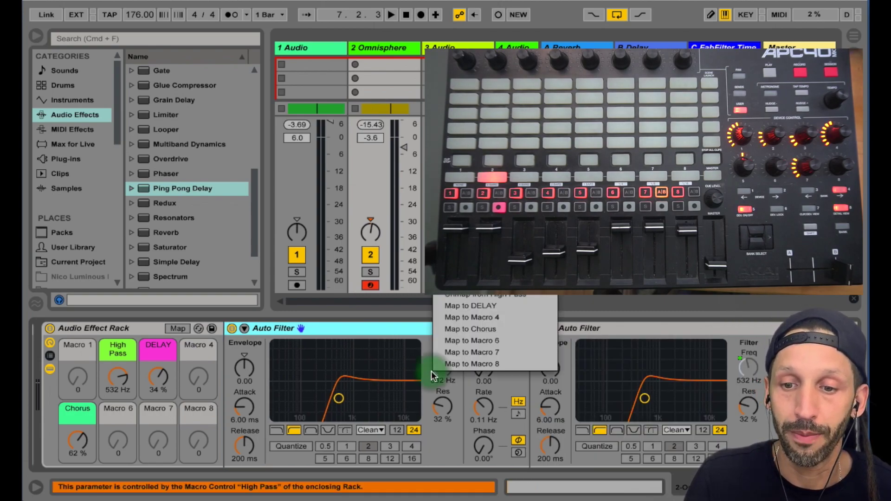
{"action": "left_click", "coordinate": [477, 305]}
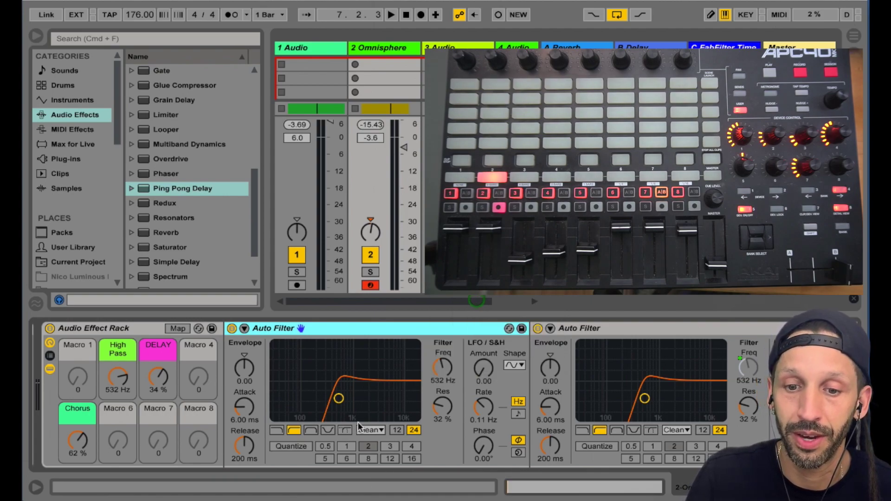
{"action": "left_click", "coordinate": [277, 431]}
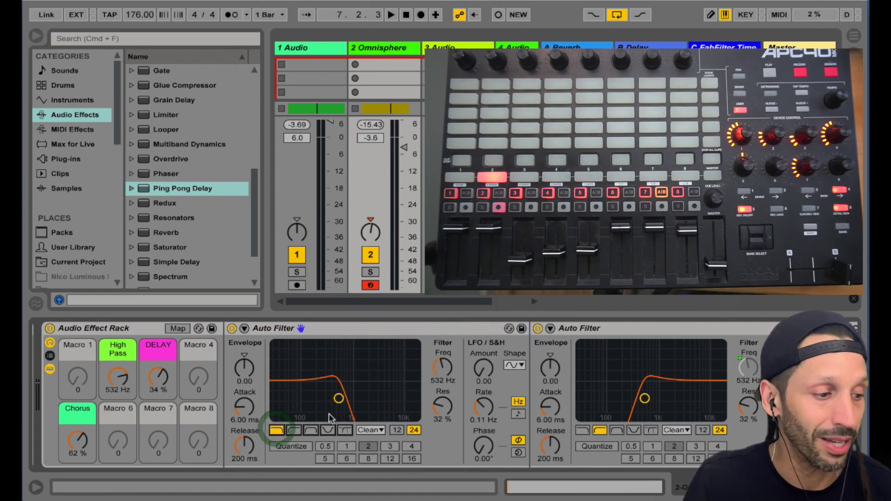
Rename Macro 1 to Low Pass
{"action": "right_click", "coordinate": [90, 358]}
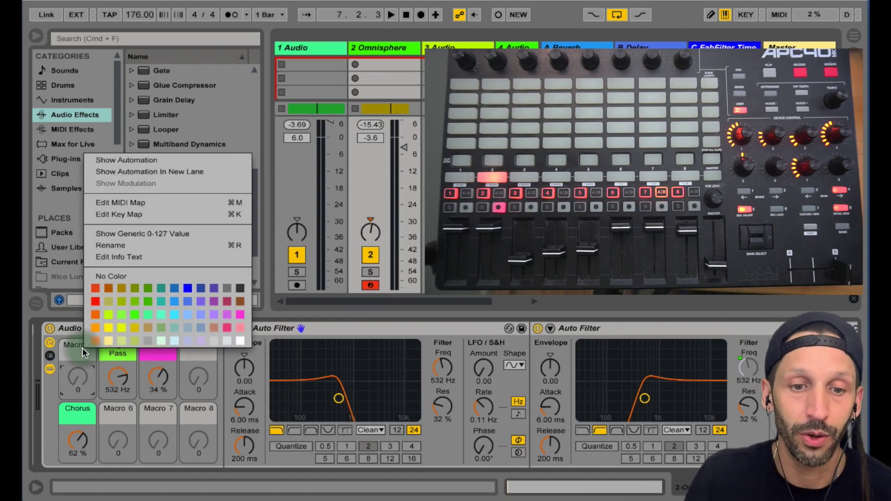
{"action": "left_click", "coordinate": [131, 245]}
{"action": "type", "text": "Low Pass"}
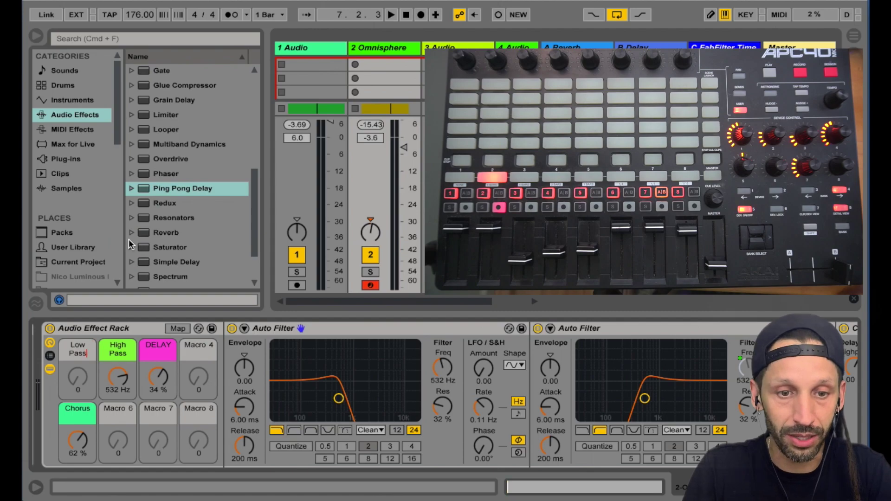
Confirm the Low Pass name and map the first filter's frequency to the Low Pass macro
{"action": "left_click", "coordinate": [94, 329]}
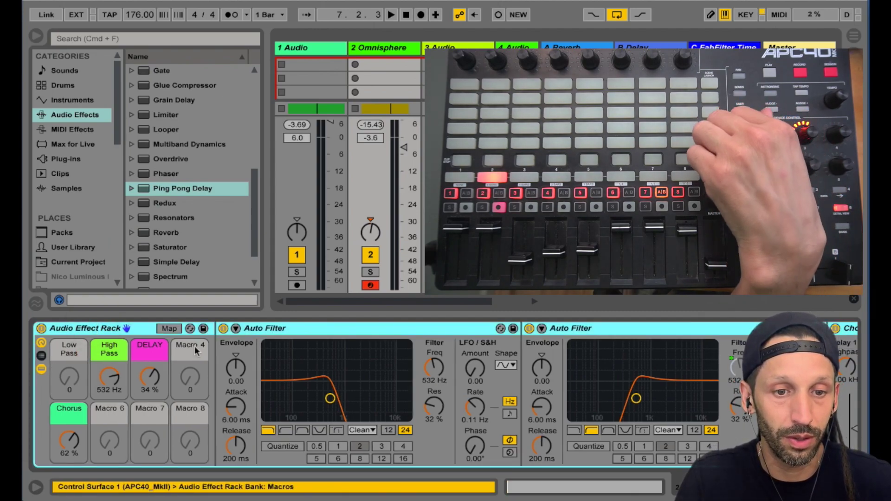
{"action": "right_click", "coordinate": [434, 366]}
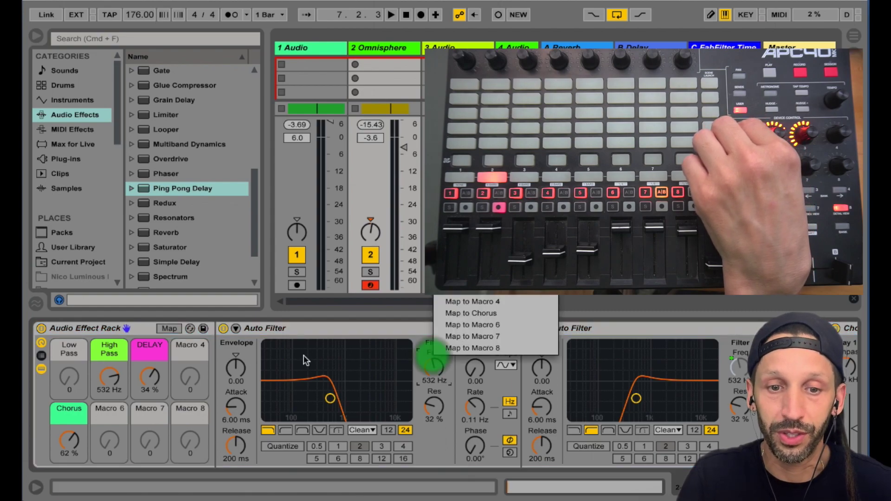
{"action": "left_click", "coordinate": [169, 331]}
{"action": "left_click", "coordinate": [169, 328]}
{"action": "left_click", "coordinate": [169, 328]}
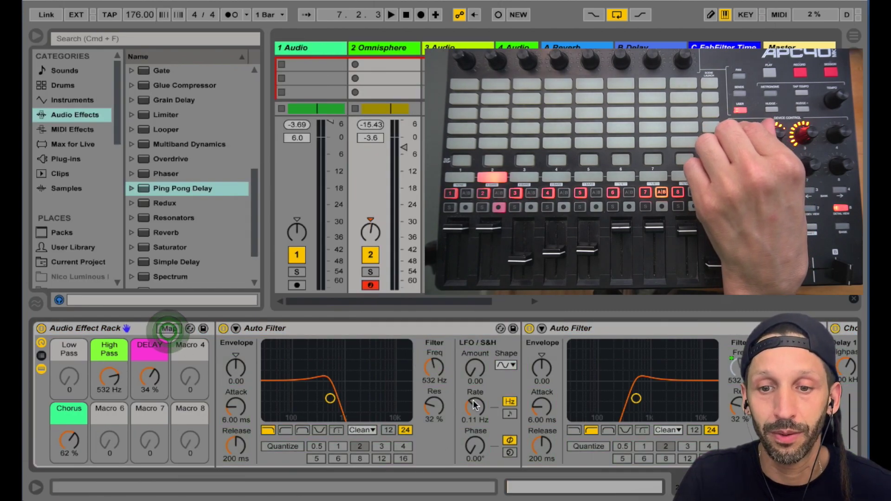
{"action": "right_click", "coordinate": [436, 364]}
{"action": "left_click", "coordinate": [478, 305]}
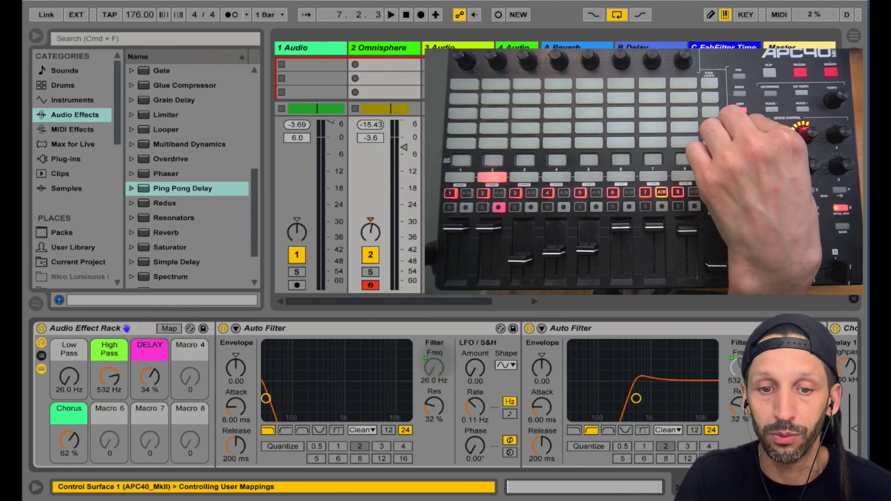
Audition the filter during playback, switch the Audio track off, and show the macro mappings
{"action": "key", "text": "space"}
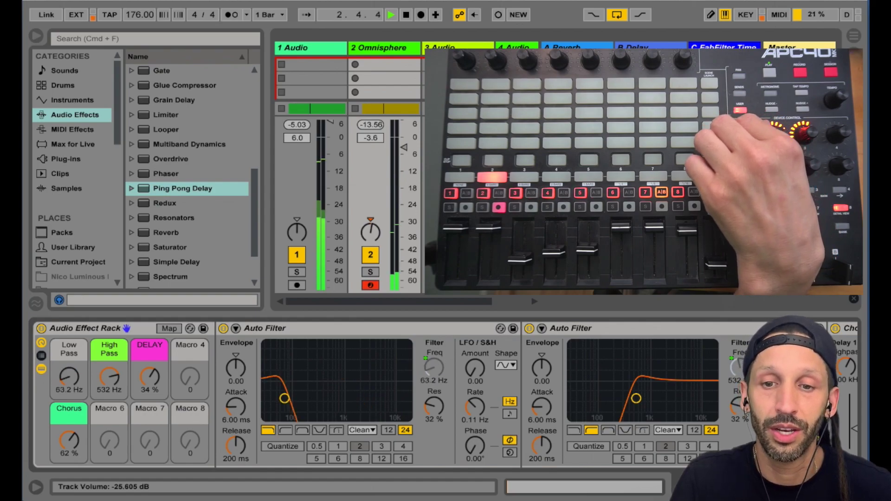
{"action": "left_click", "coordinate": [297, 254]}
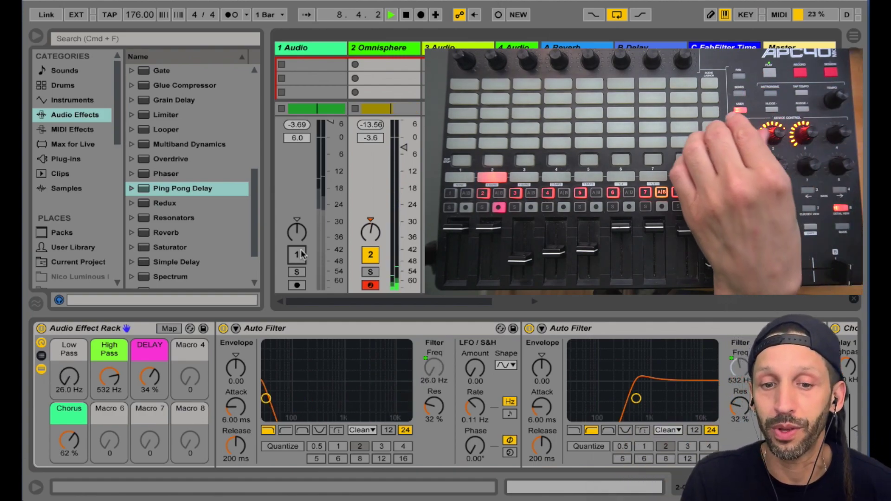
{"action": "left_click", "coordinate": [168, 329]}
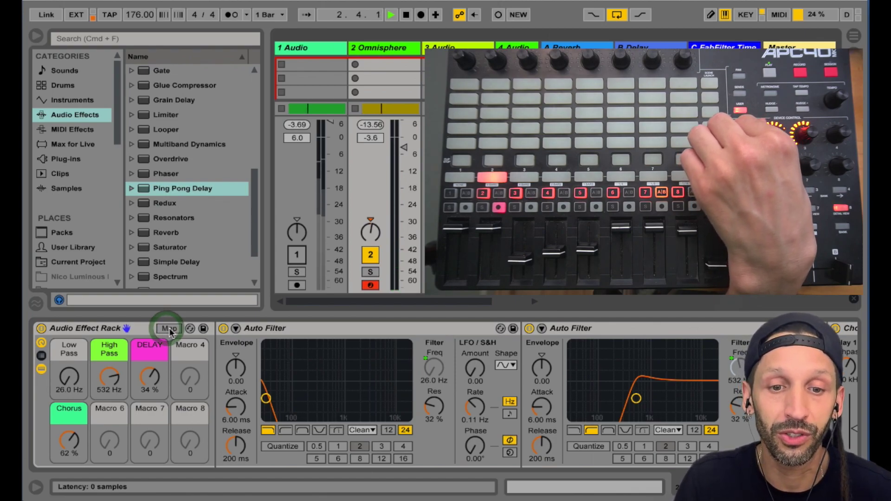
{"action": "left_click", "coordinate": [169, 329]}
Reverse the Low Pass macro's frequency range so it starts at 19.9 kHz
{"action": "left_click", "coordinate": [163, 117]}
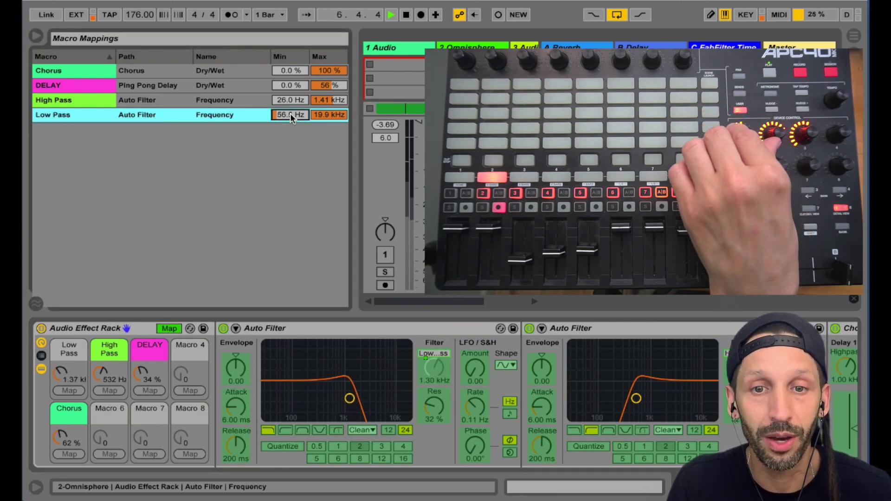
{"action": "left_click_drag", "start_coordinate": [331, 115], "coordinate": [329, 115]}
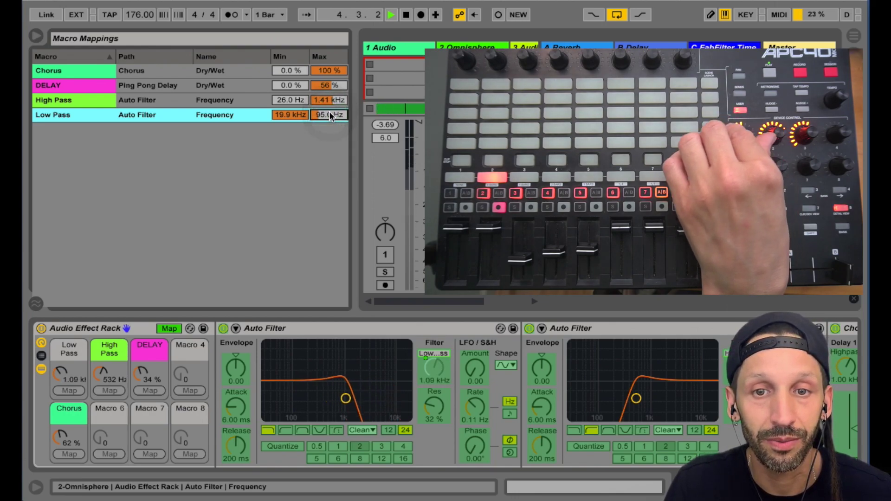
{"action": "left_click", "coordinate": [168, 328]}
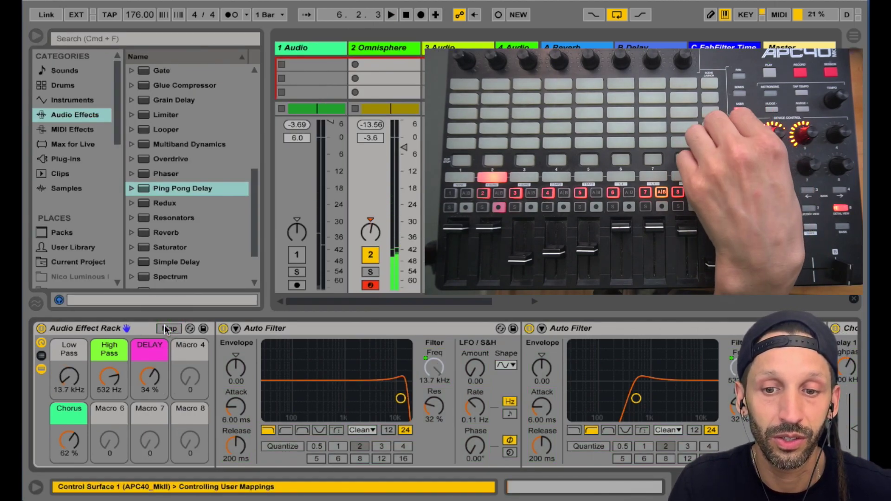
Audition the sweep during playback, then raise the low-pass resonance to 42%
{"action": "key", "text": "space"}
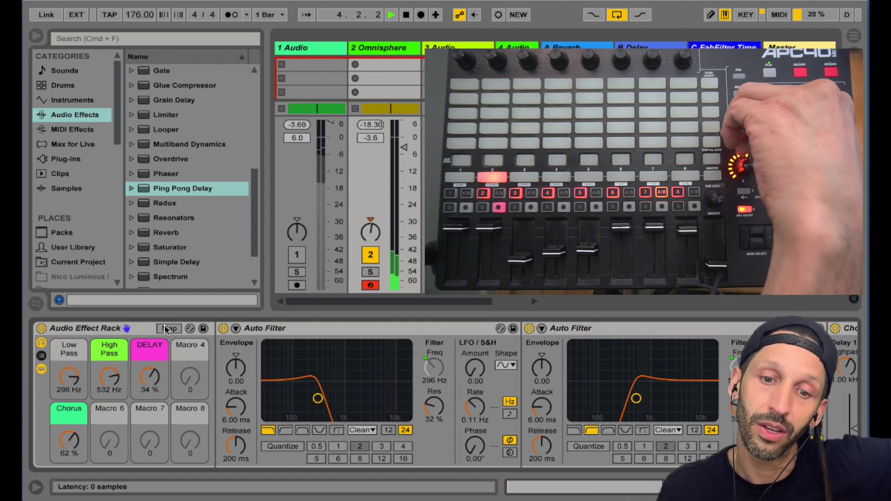
{"action": "key", "text": "space"}
{"action": "left_click", "coordinate": [249, 350]}
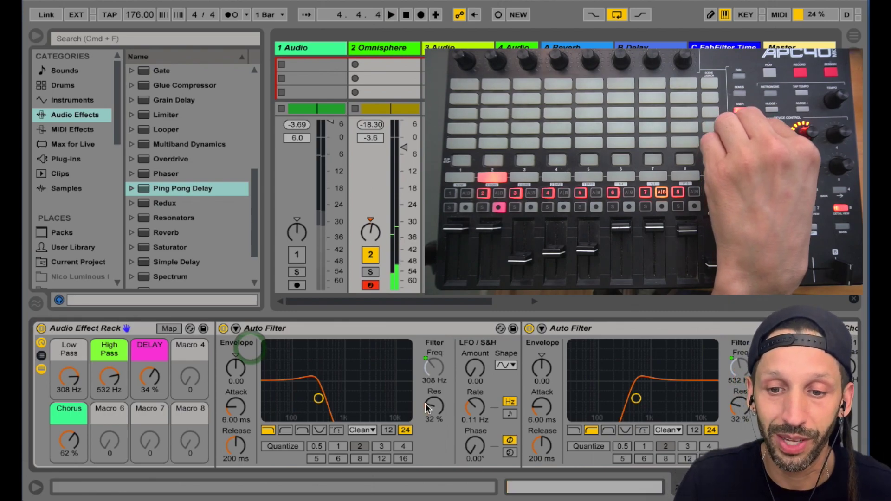
{"action": "left_click_drag", "start_coordinate": [428, 408], "coordinate": [428, 408]}
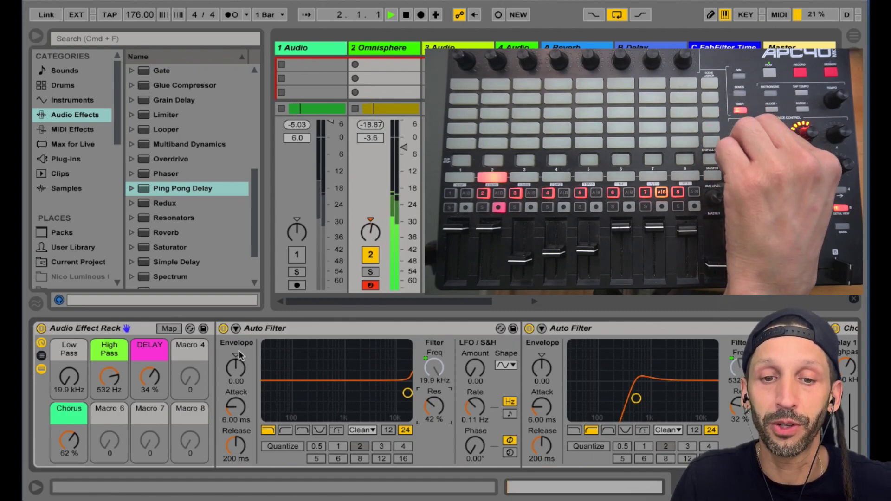
Map the Auto Filter's on/off switch to the Low Pass macro
{"action": "left_click", "coordinate": [224, 330]}
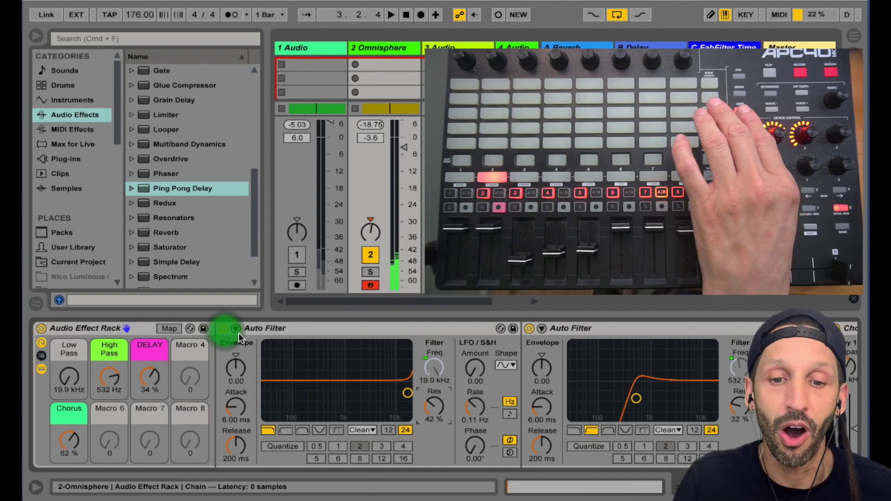
{"action": "right_click", "coordinate": [237, 333]}
{"action": "left_click", "coordinate": [260, 412]}
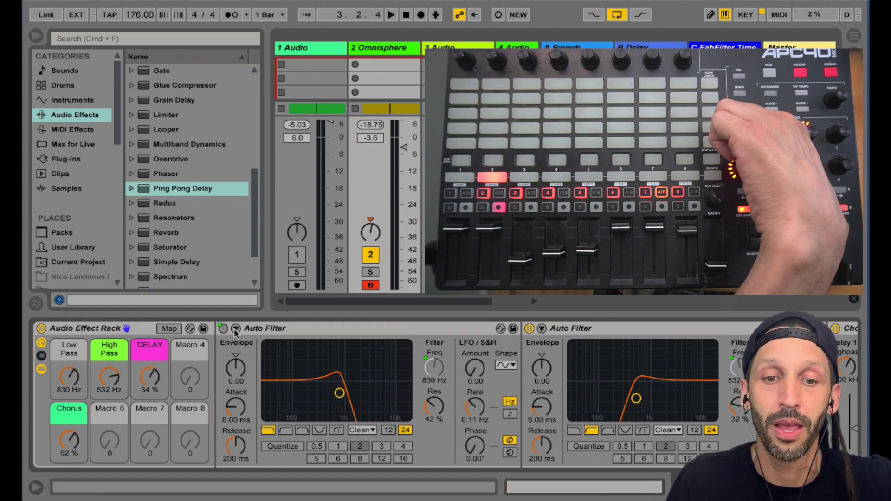
Set the Low Pass Device On mapping minimum to 4, then exit the mapping modes
{"action": "left_click", "coordinate": [170, 328]}
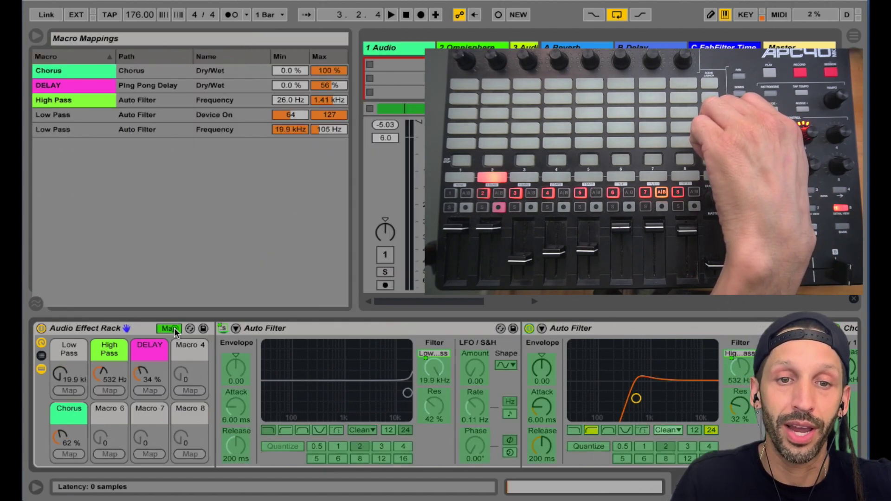
{"action": "left_click", "coordinate": [291, 115]}
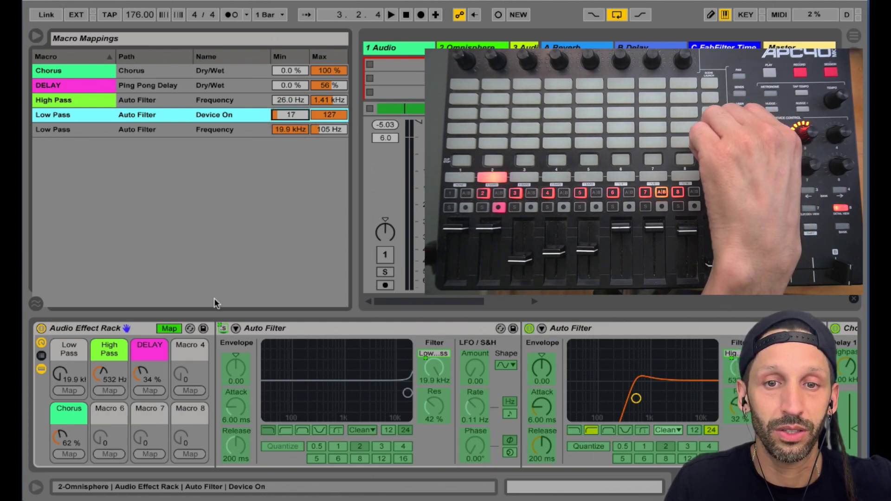
{"action": "left_click", "coordinate": [165, 328]}
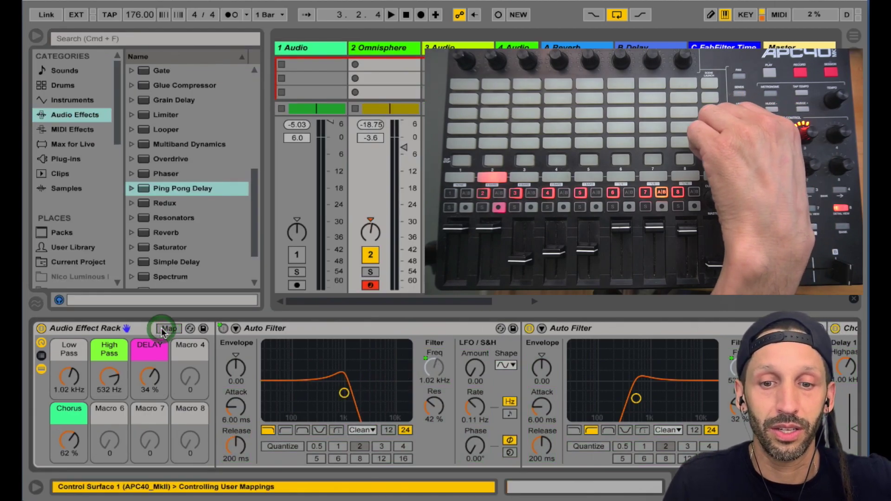
{"action": "left_click", "coordinate": [167, 328]}
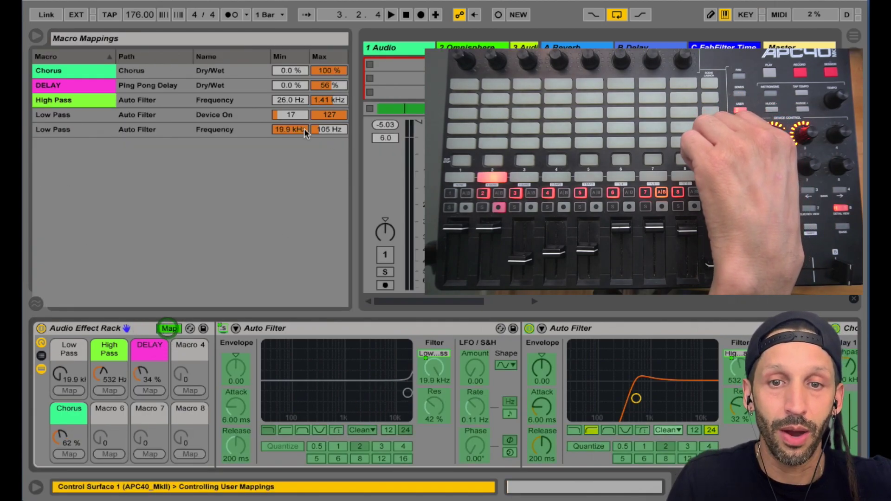
{"action": "left_click", "coordinate": [286, 115]}
{"action": "type", "text": "3"}
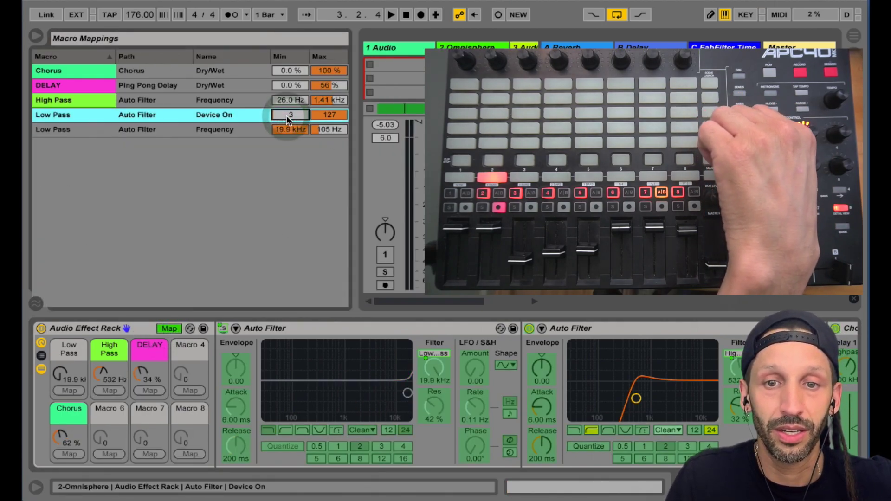
{"action": "key", "text": "Up"}
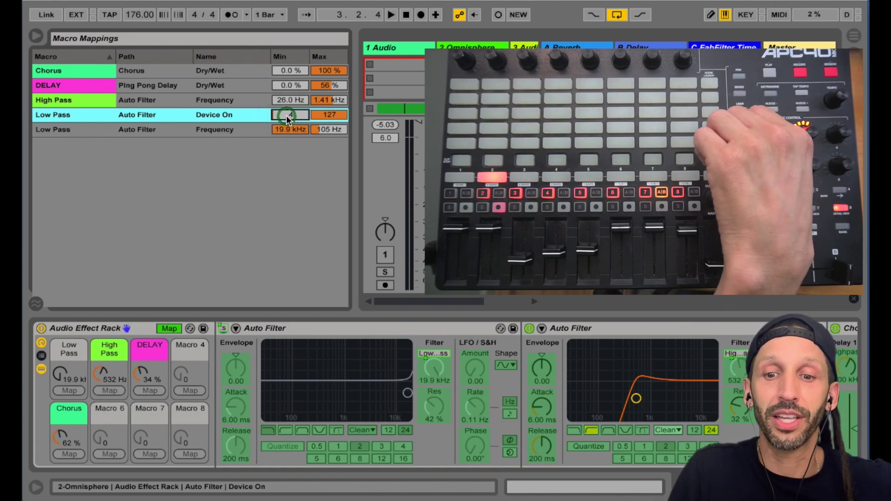
{"action": "key", "text": "ctrl+m"}
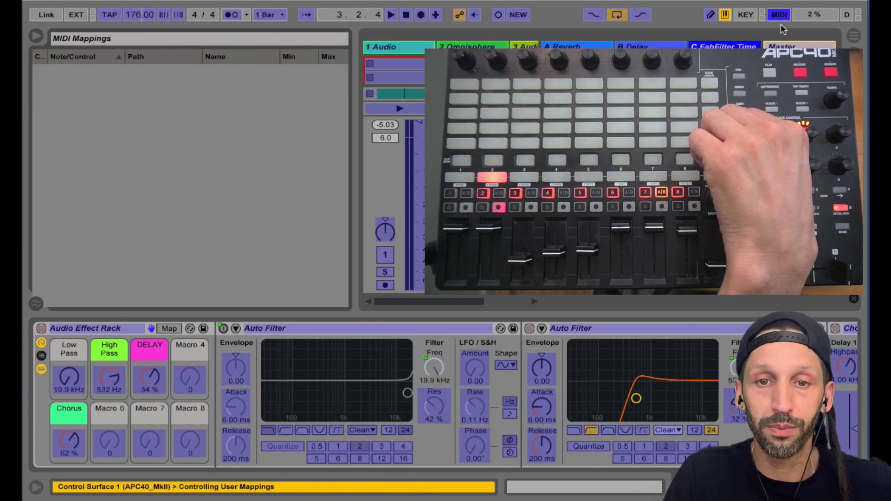
{"action": "left_click", "coordinate": [779, 18]}
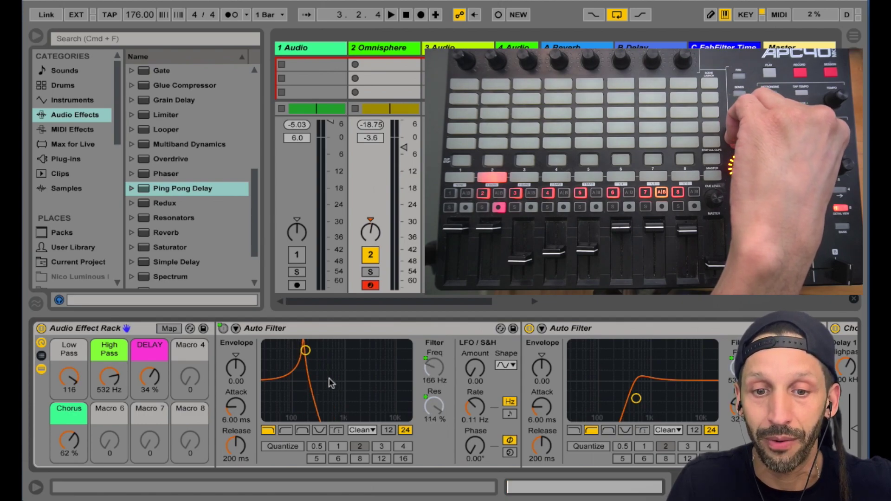
Cap the Low Pass resonance mapping's maximum at 61%, after testing 50% and 44%
{"action": "left_click", "coordinate": [170, 328]}
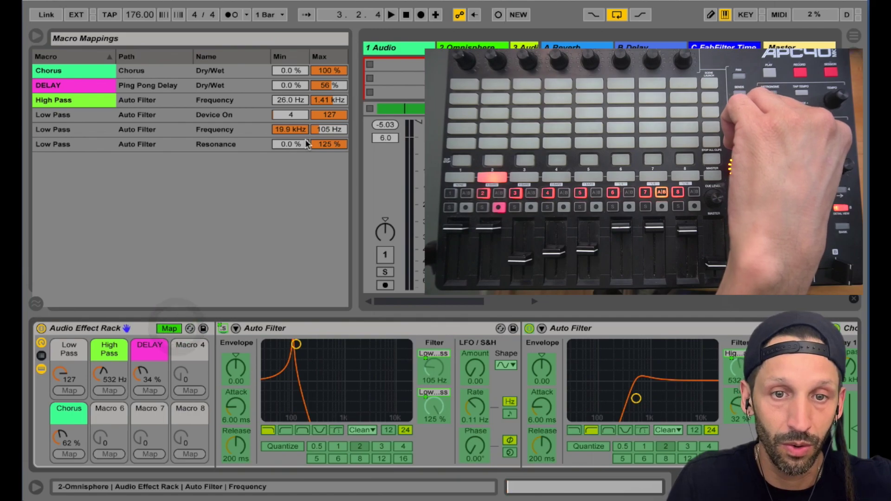
{"action": "left_click", "coordinate": [325, 145]}
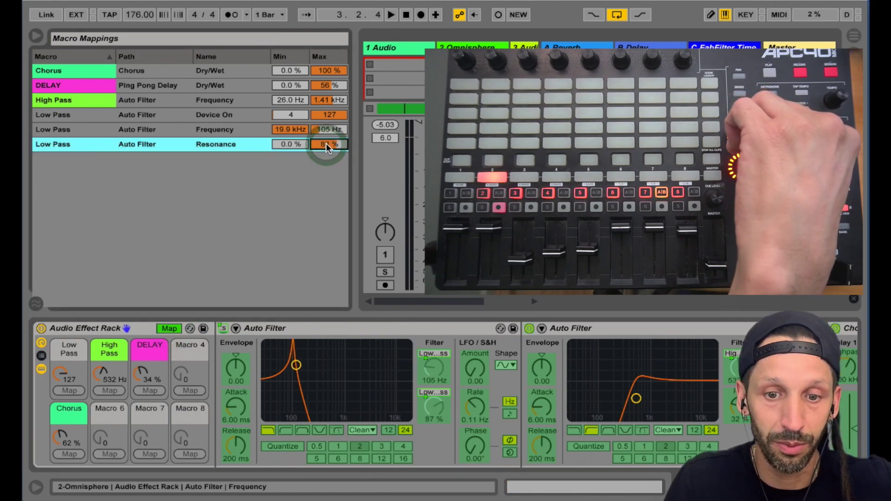
{"action": "left_click_drag", "start_coordinate": [325, 143], "coordinate": [326, 143]}
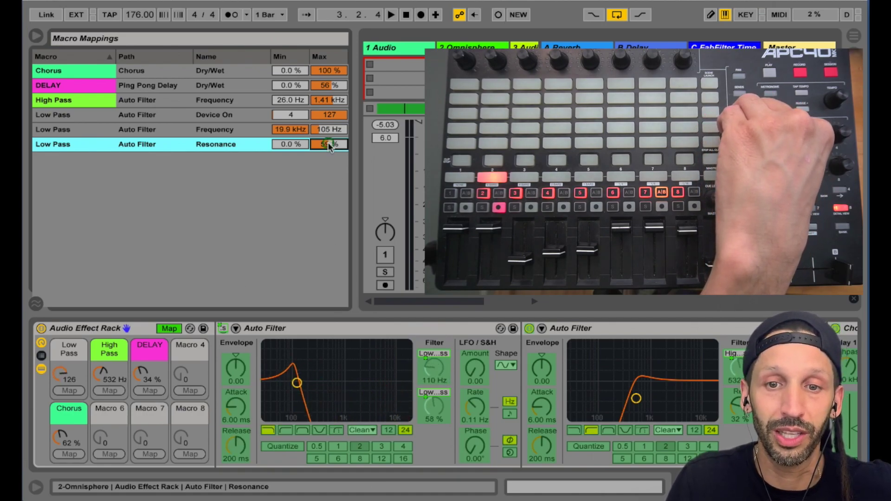
{"action": "left_click_drag", "start_coordinate": [329, 146], "coordinate": [329, 156]}
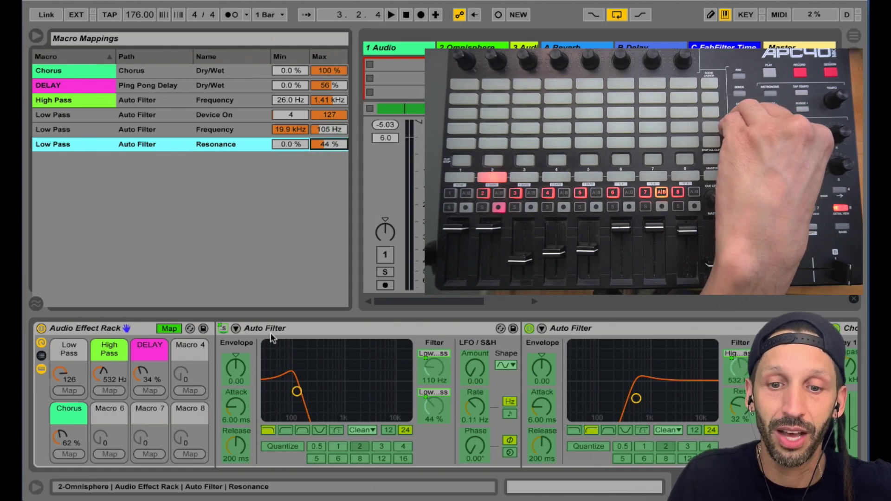
{"action": "left_click", "coordinate": [170, 328]}
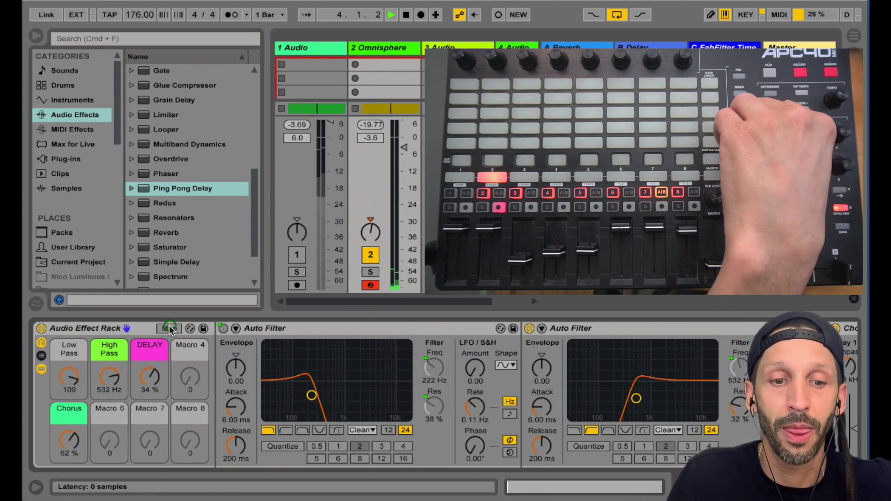
{"action": "left_click", "coordinate": [170, 329]}
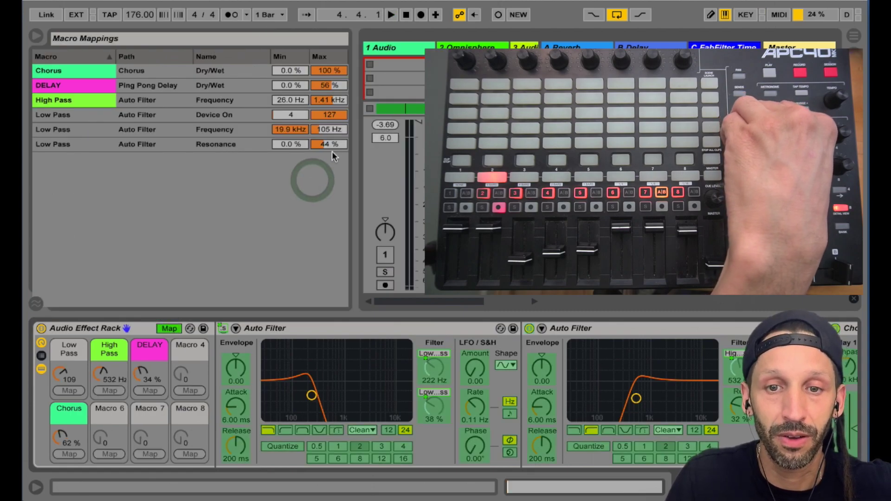
{"action": "left_click_drag", "start_coordinate": [333, 143], "coordinate": [321, 133]}
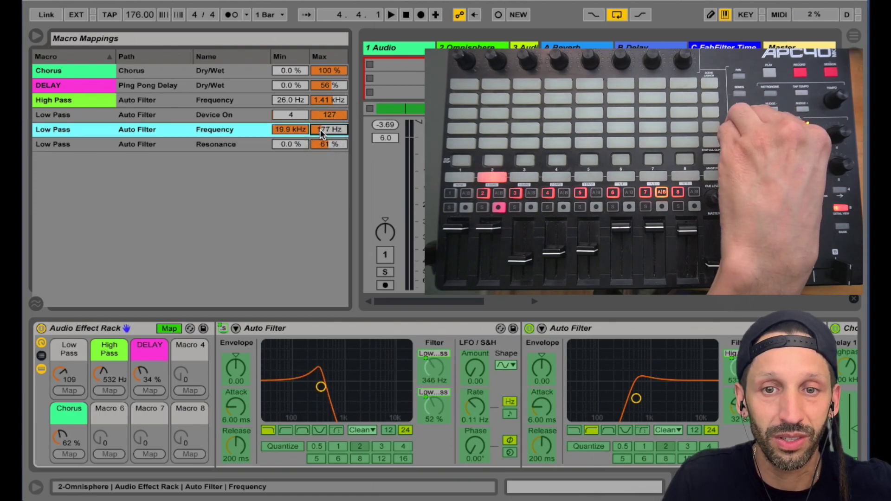
Test the Low Pass macro from the APC40 during playback, then hide the rack's devices
{"action": "key", "text": "ctrl+m"}
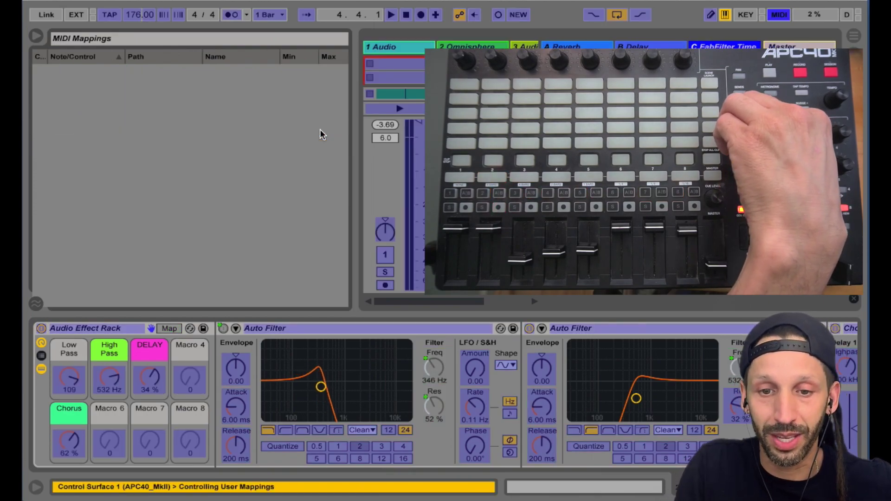
{"action": "key", "text": "ctrl+m"}
{"action": "key", "text": "ctrl+m"}
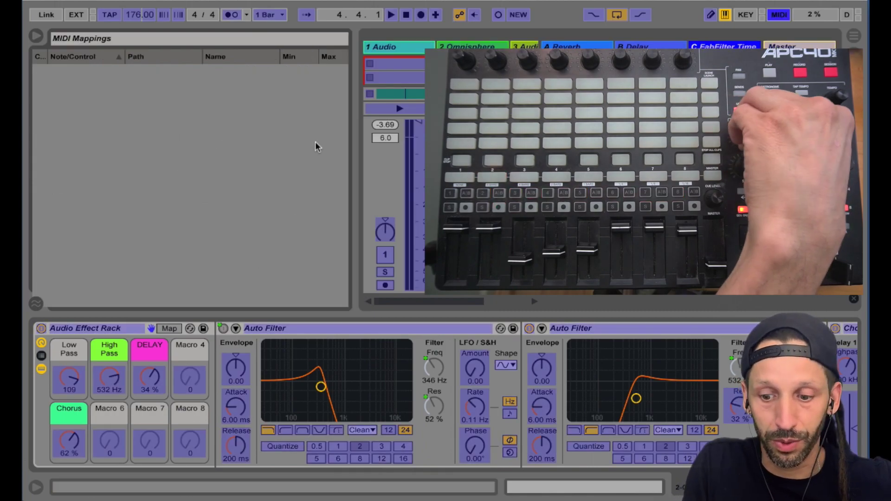
{"action": "key", "text": "ctrl+m"}
{"action": "key", "text": "space"}
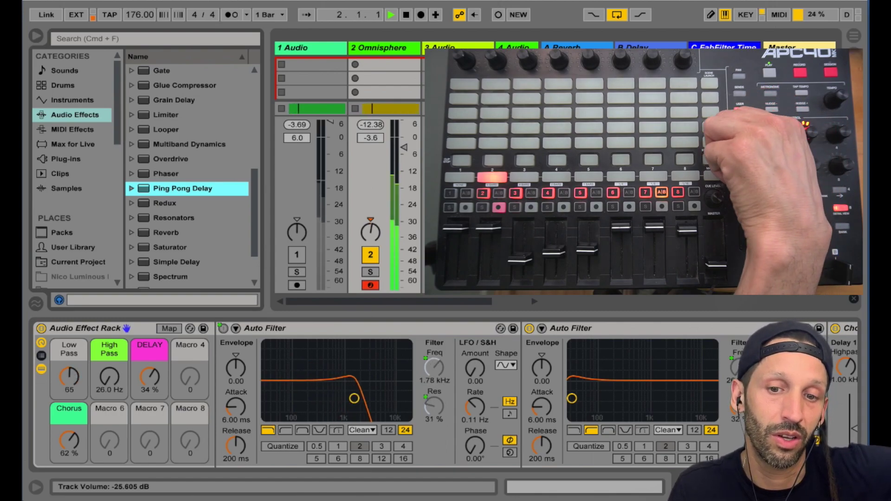
{"action": "key", "text": "space"}
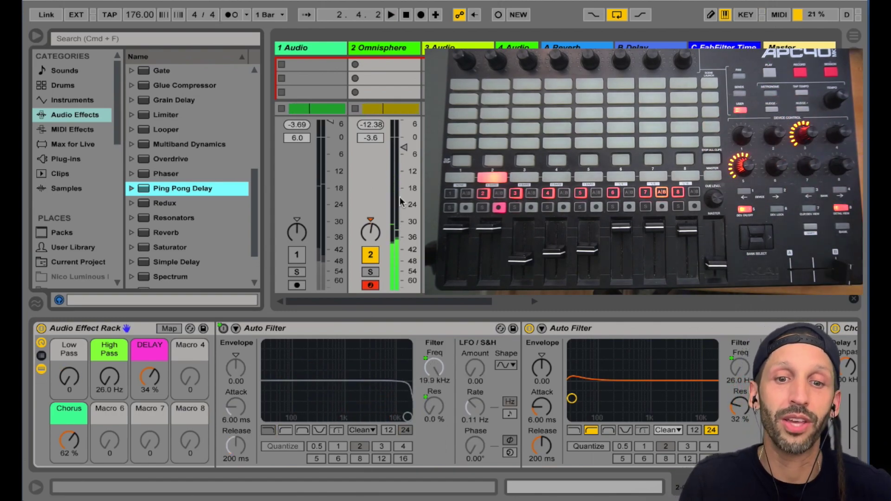
{"action": "left_click", "coordinate": [41, 369]}
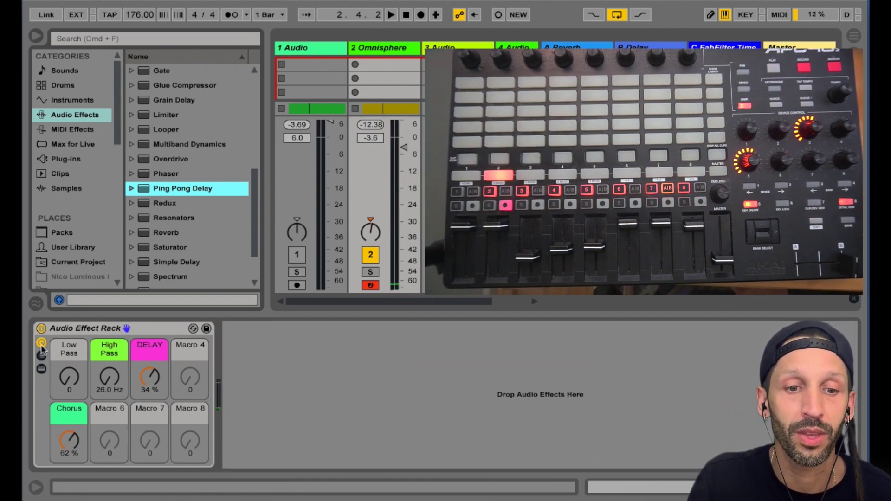
Show the rack's chain list and select the chain to reveal its devices
{"action": "left_click", "coordinate": [41, 342]}
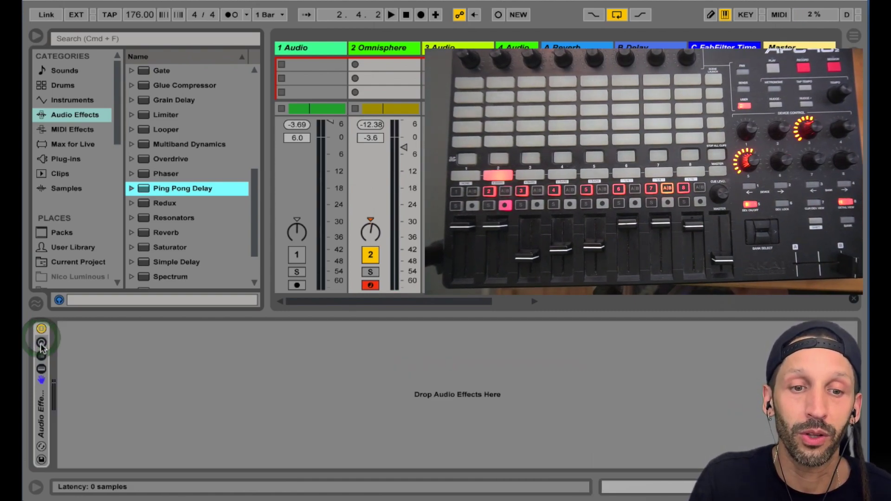
{"action": "left_click", "coordinate": [41, 342]}
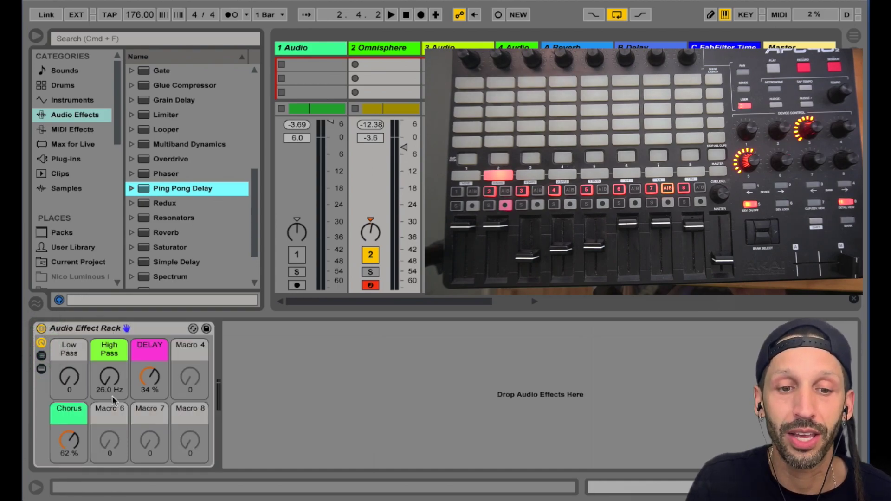
{"action": "left_click", "coordinate": [41, 355]}
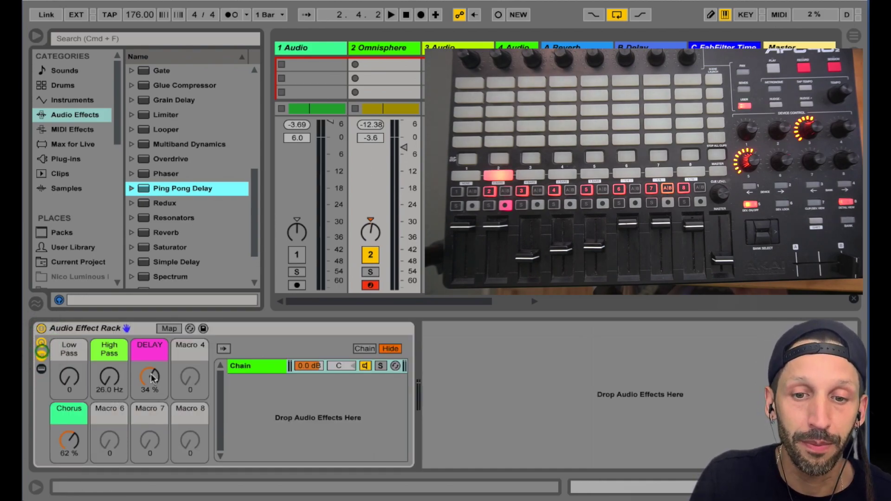
{"action": "left_click", "coordinate": [259, 364]}
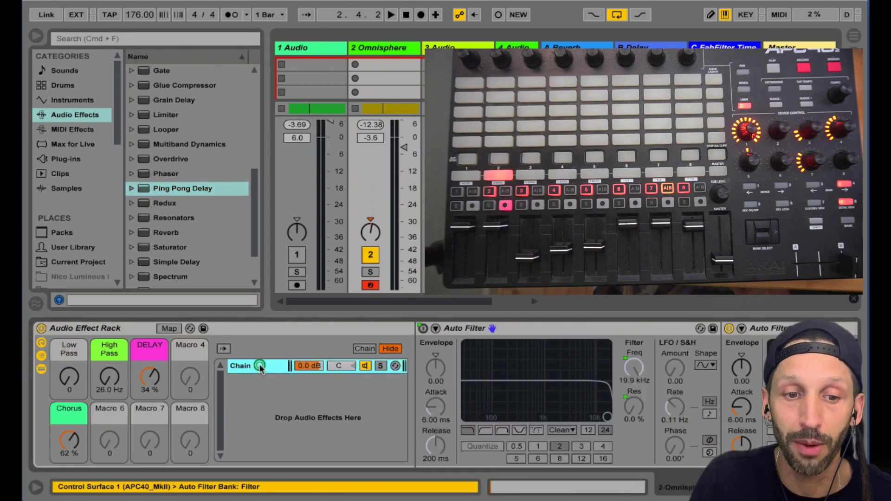
{"action": "scroll", "coordinate": [478, 410], "scroll_direction": "right", "scroll_amount": 10}
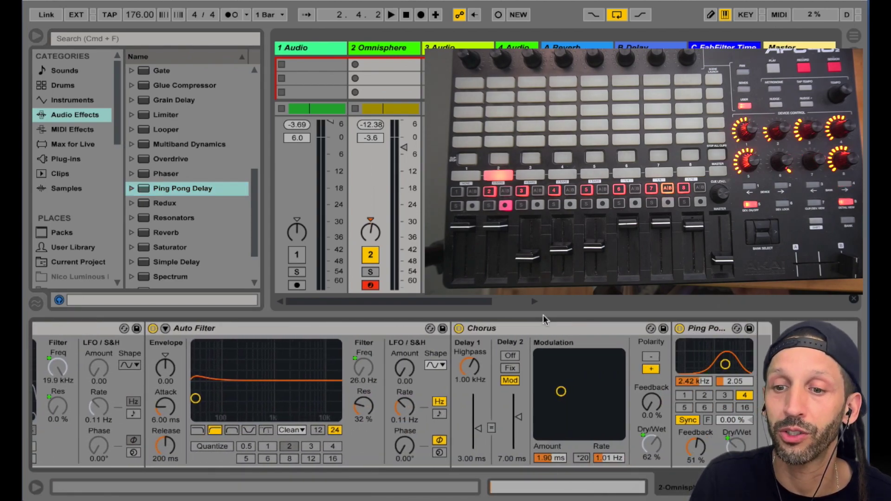
Fold up the Chorus and both Auto Filter devices
{"action": "left_click", "coordinate": [538, 328]}
{"action": "double_click", "coordinate": [538, 328]}
{"action": "double_click", "coordinate": [371, 330]}
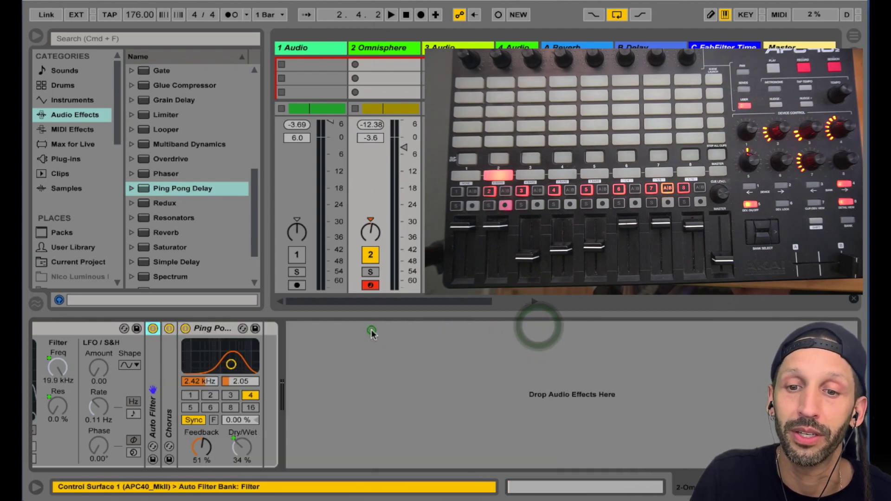
{"action": "left_click", "coordinate": [56, 324]}
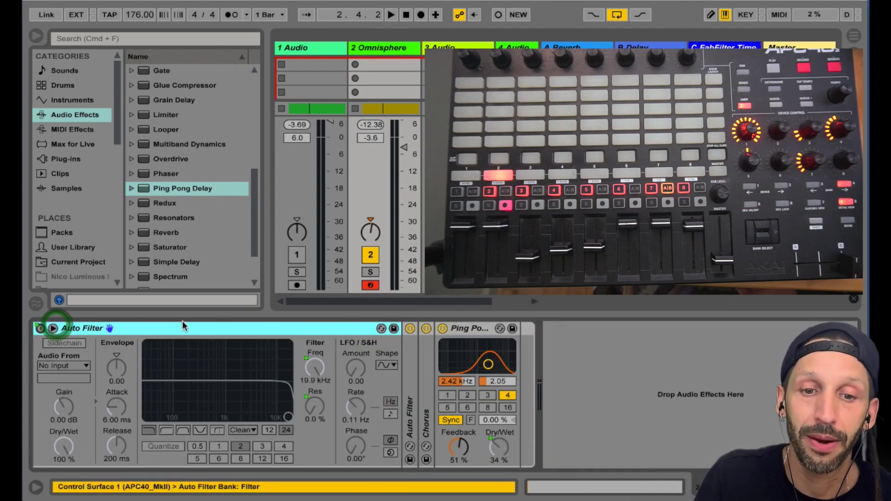
{"action": "double_click", "coordinate": [202, 330]}
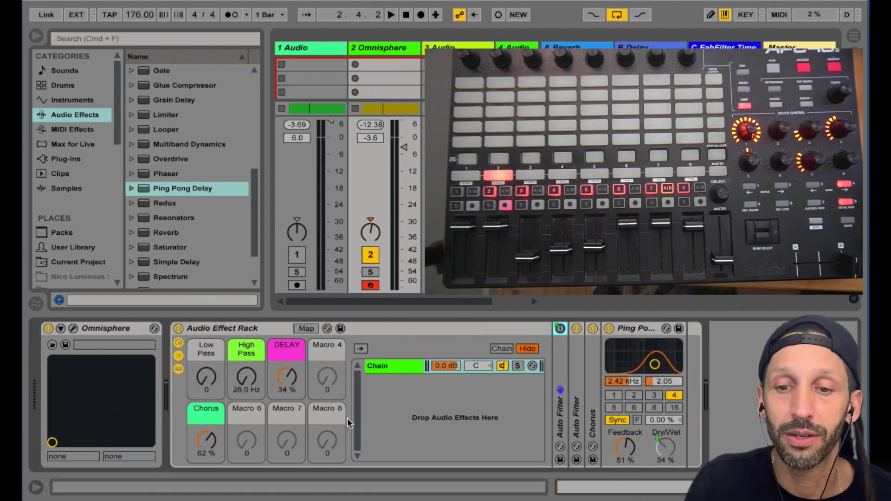
Add Beat Repeat to the Omnisphere device chain beside the other effects
{"action": "scroll", "coordinate": [197, 207], "scroll_direction": "up", "scroll_amount": 6}
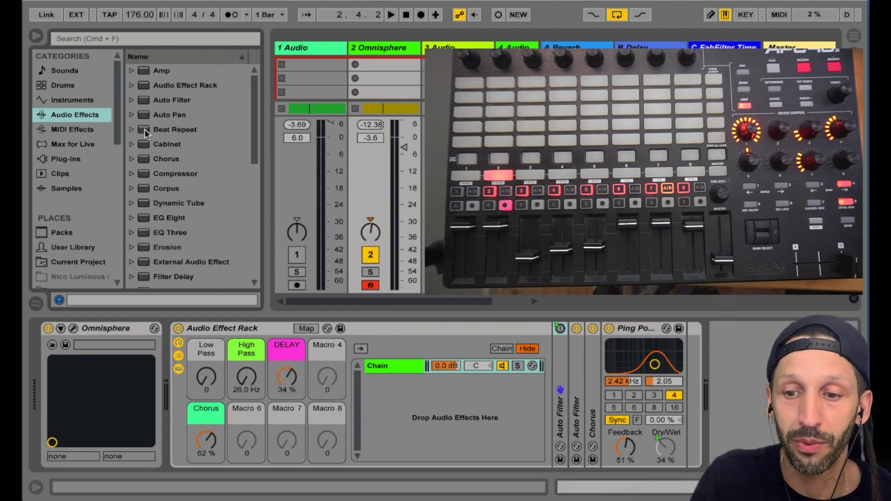
{"action": "left_click_drag", "start_coordinate": [144, 129], "coordinate": [615, 402]}
{"action": "left_click_drag", "start_coordinate": [664, 399], "coordinate": [608, 395]}
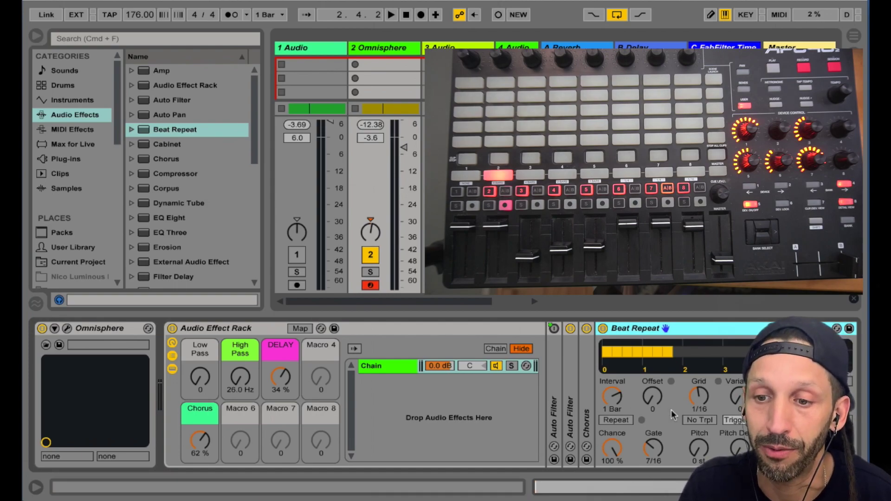
{"action": "left_click", "coordinate": [699, 395]}
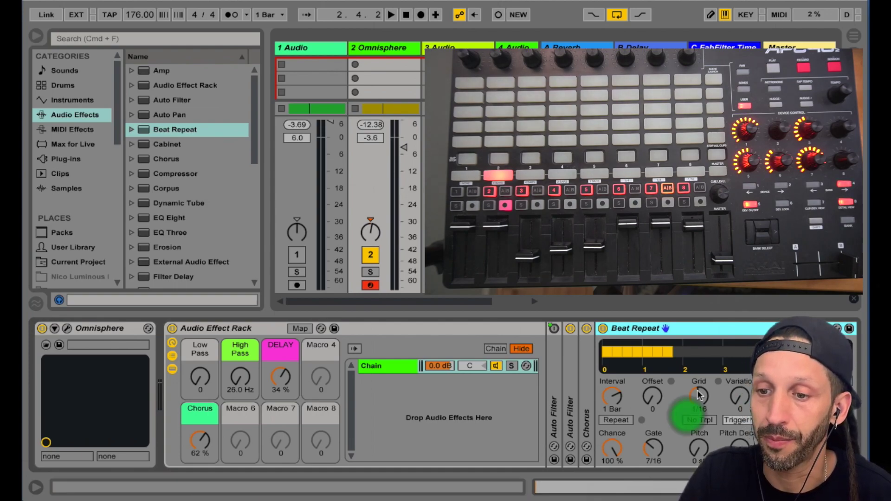
{"action": "right_click", "coordinate": [699, 395]}
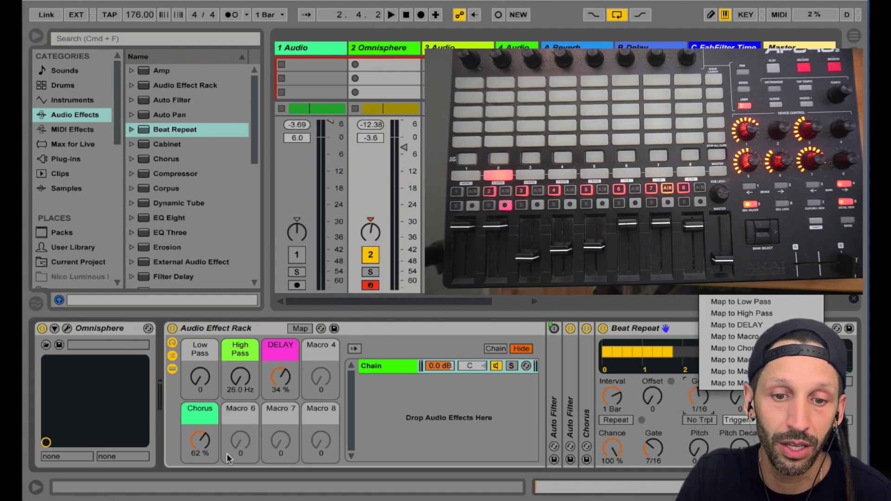
{"action": "left_click", "coordinate": [245, 422]}
Rename Macro 6 to 'Beat Repeat' and map Beat Repeat's Grid to it
{"action": "right_click", "coordinate": [242, 411]}
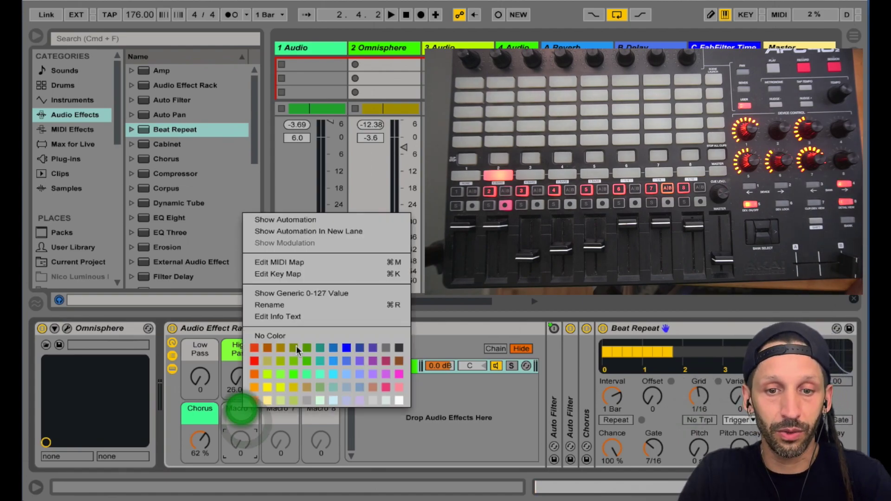
{"action": "left_click", "coordinate": [288, 305]}
{"action": "type", "text": "Beat Repeat"}
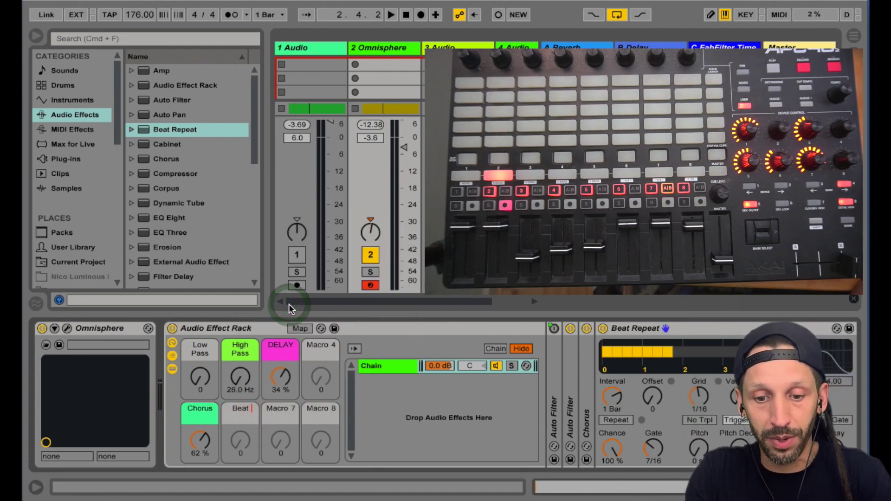
{"action": "right_click", "coordinate": [698, 398]}
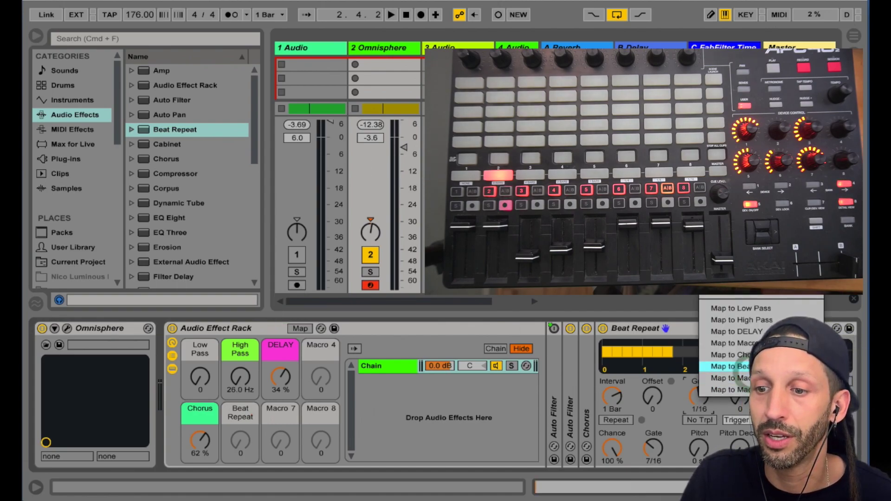
{"action": "left_click", "coordinate": [729, 366]}
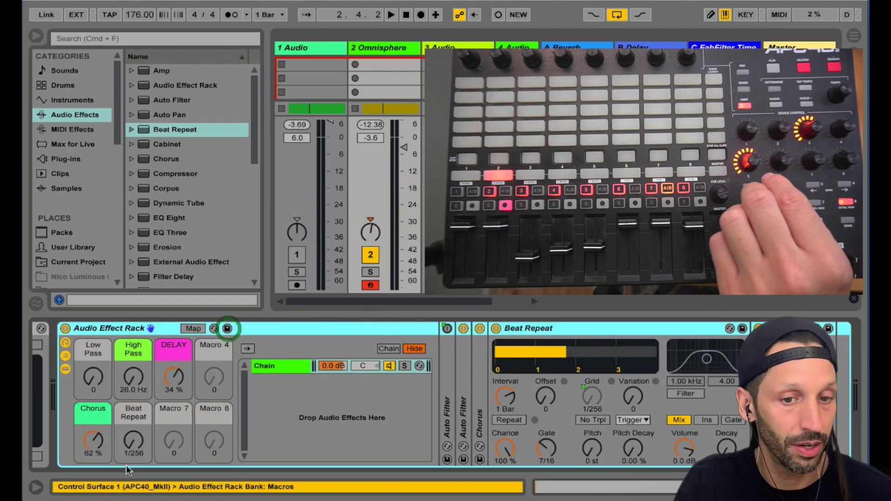
Audition the Beat Repeat macro during playback, then switch Beat Repeat to Insert mode
{"action": "left_click", "coordinate": [132, 423]}
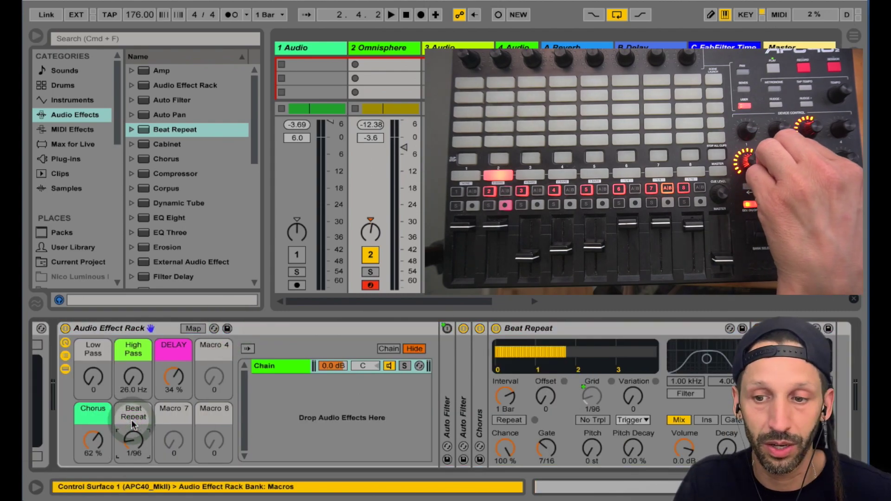
{"action": "key", "text": "space"}
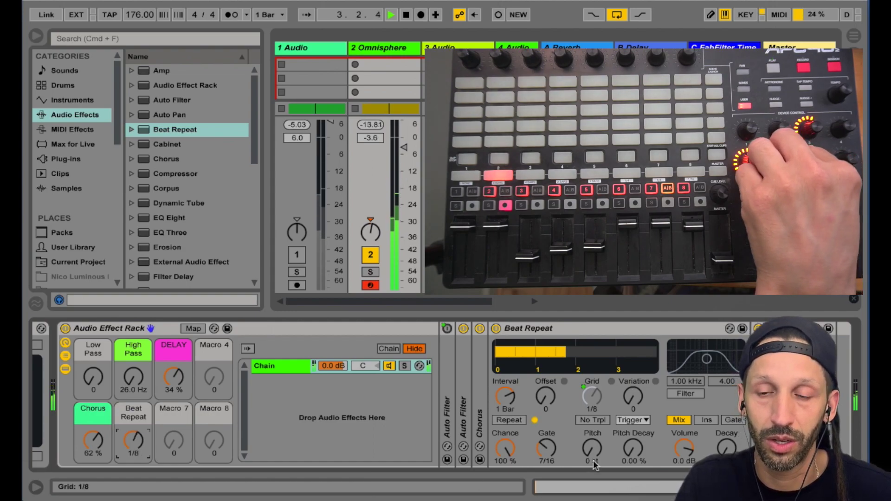
{"action": "key", "text": "space"}
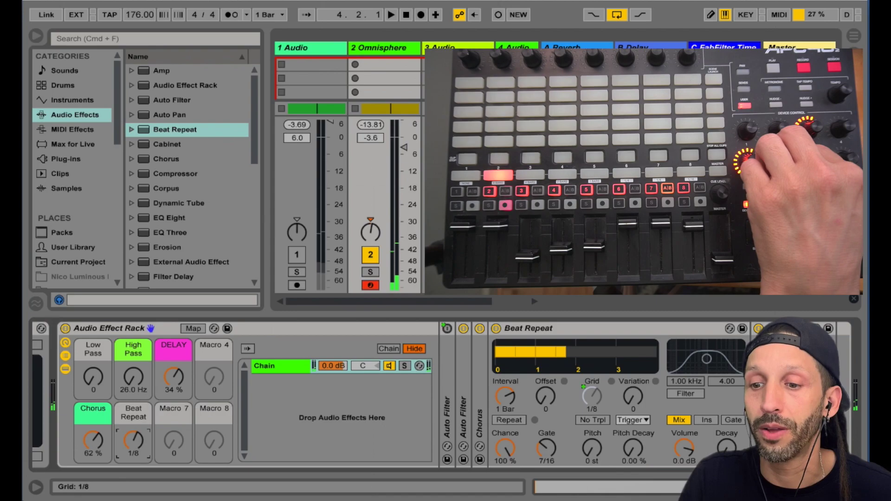
{"action": "left_click", "coordinate": [704, 422]}
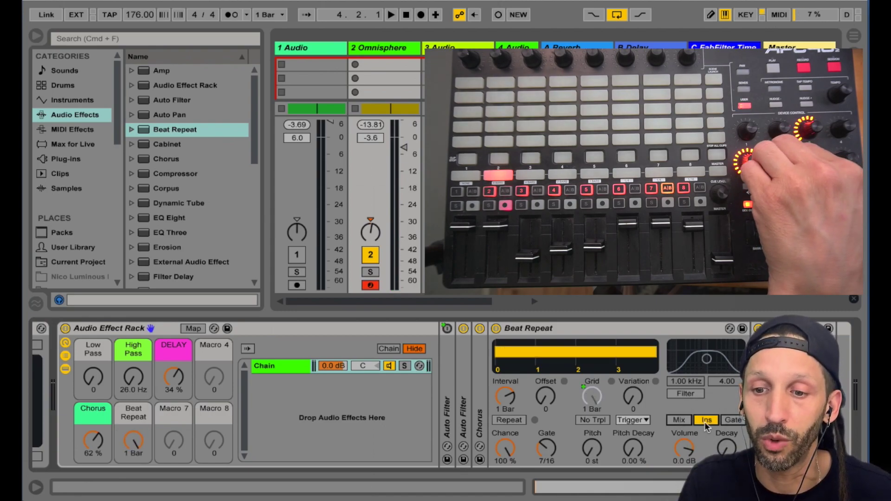
Restrict the Beat Repeat Grid mapping to run from 1/2 to 1/64
{"action": "left_click", "coordinate": [193, 328]}
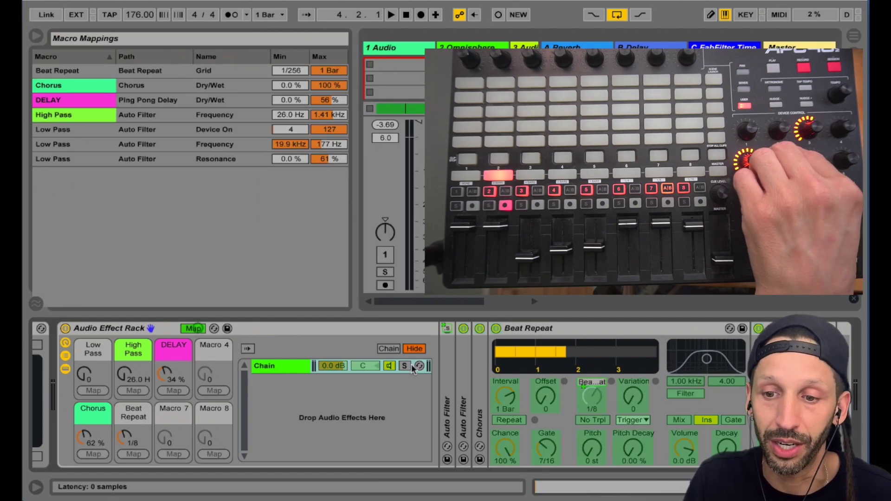
{"action": "left_click", "coordinate": [592, 396]}
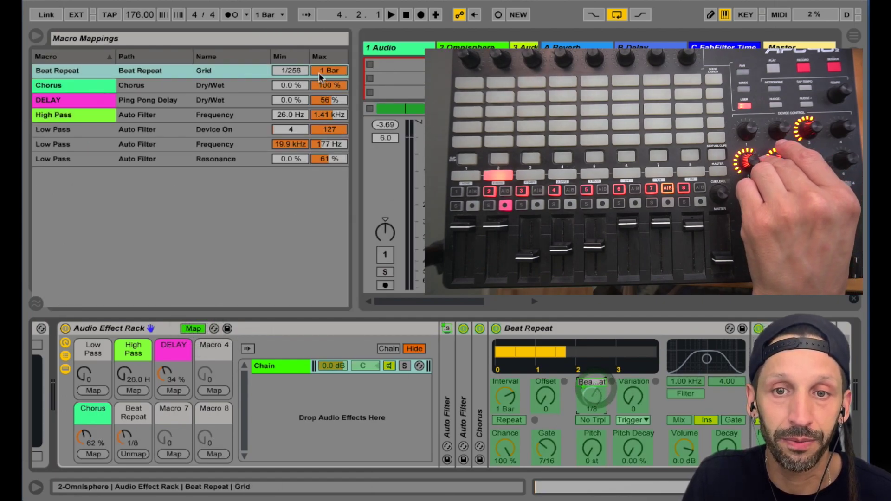
{"action": "left_click_drag", "start_coordinate": [292, 70], "coordinate": [294, 78]}
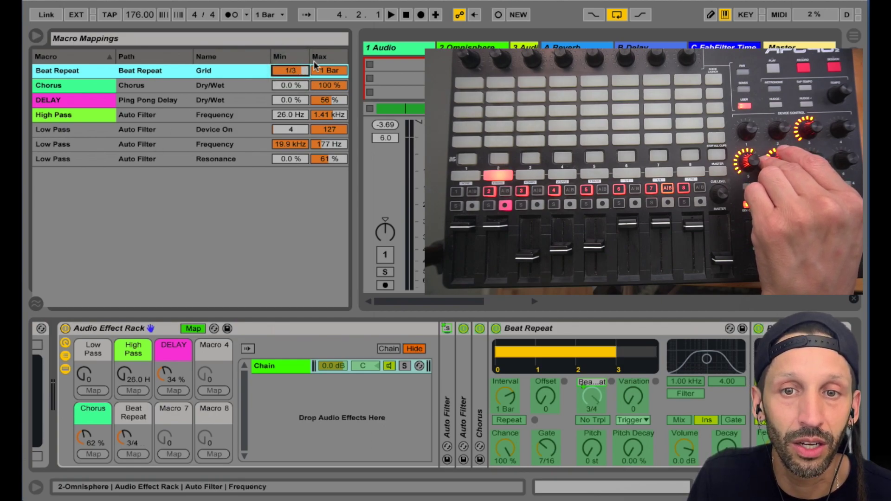
{"action": "left_click_drag", "start_coordinate": [314, 68], "coordinate": [325, 73]}
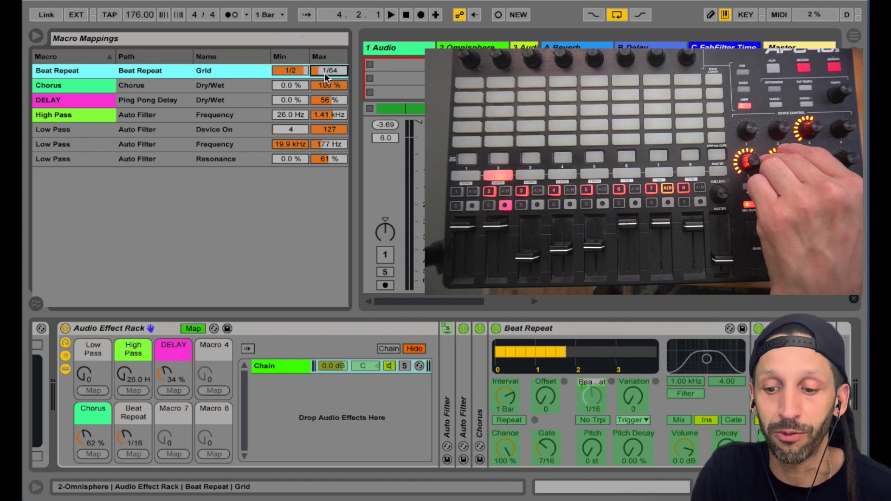
{"action": "key", "text": "super+comma"}
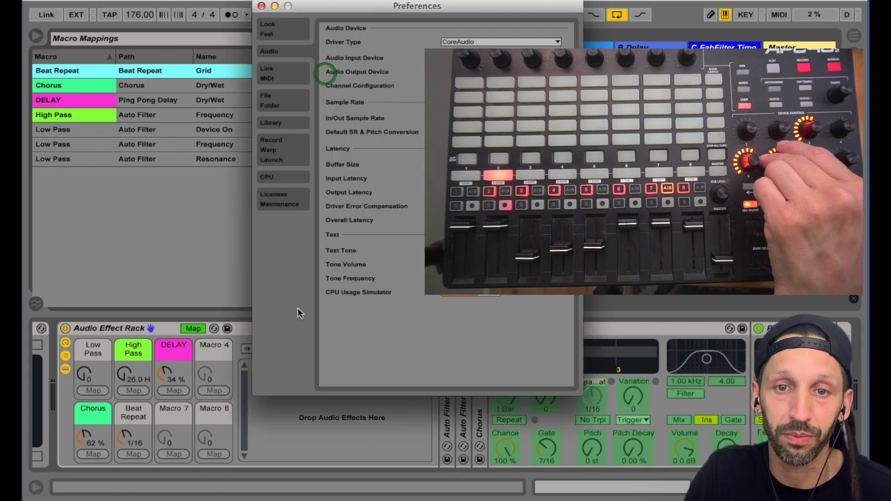
{"action": "key", "text": "Escape"}
{"action": "left_click", "coordinate": [191, 329]}
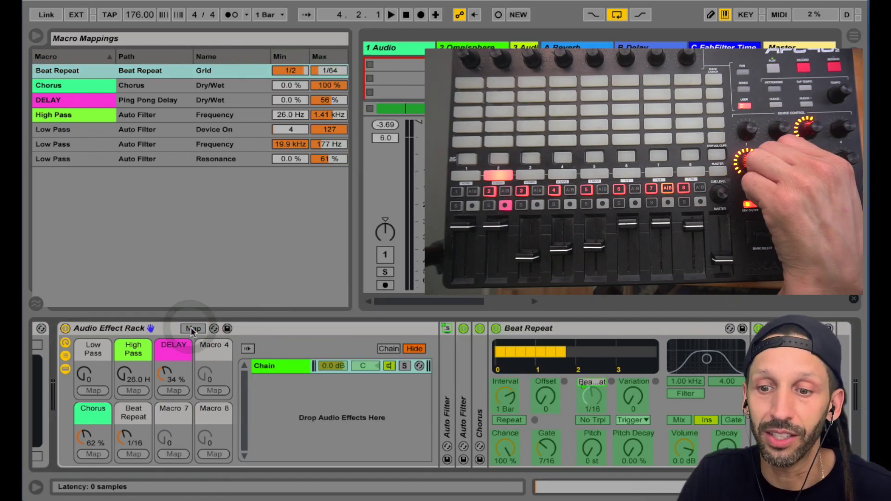
Turn on No Triplets in Beat Repeat and test the Grid macro
{"action": "key", "text": "space"}
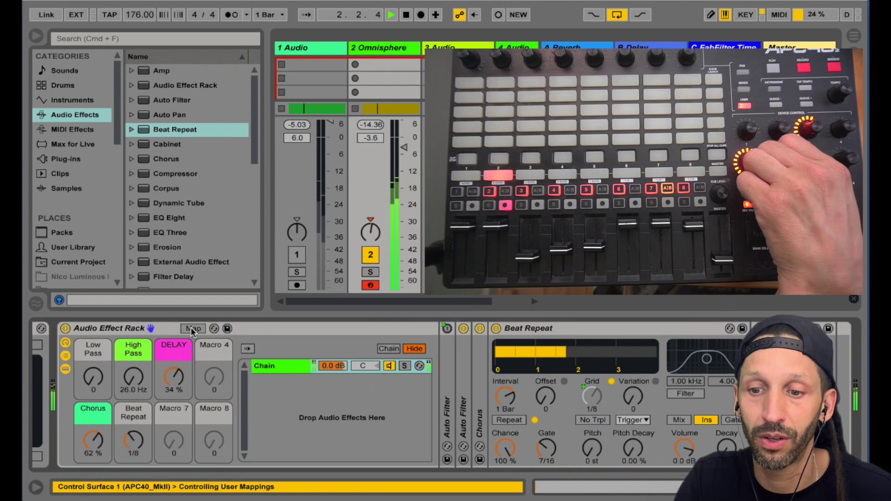
{"action": "left_click", "coordinate": [589, 420]}
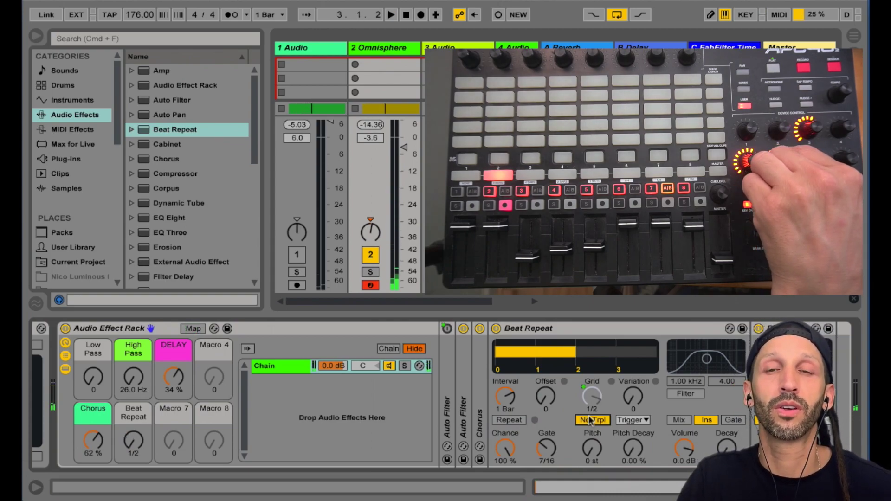
{"action": "key", "text": "space"}
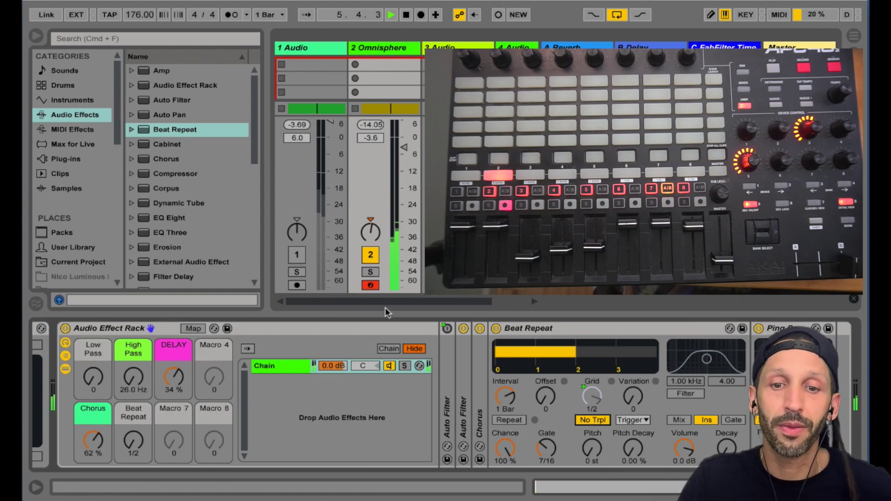
{"action": "key", "text": "space"}
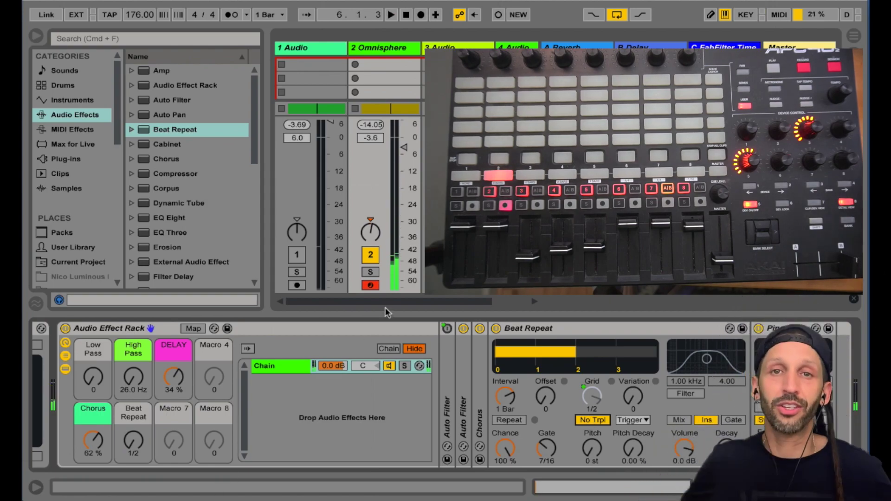
Switch the Audio track back on and lower Omnisphere's volume to -6.1 dB
{"action": "left_click", "coordinate": [298, 255]}
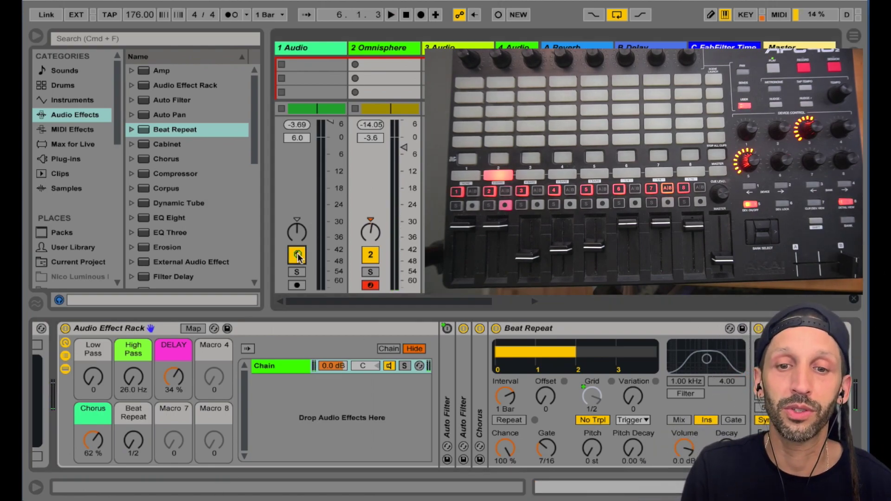
{"action": "key", "text": "space"}
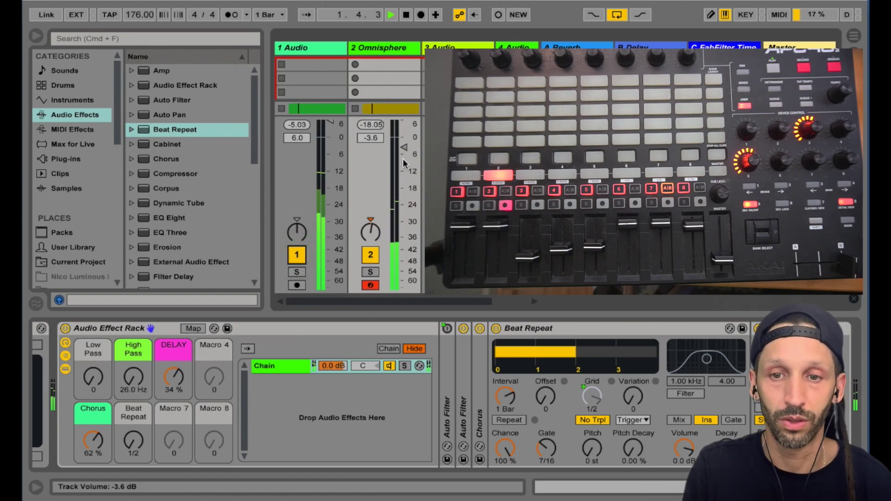
{"action": "left_click_drag", "start_coordinate": [403, 147], "coordinate": [402, 155]}
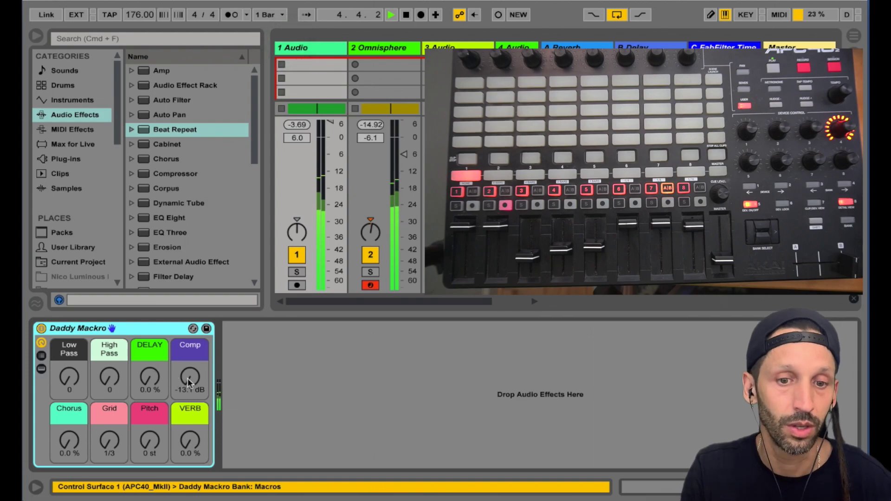
Switch off Omnisphere and audition the Daddy Mackro Comp macro, settling at -37.2 dB
{"action": "left_click_drag", "start_coordinate": [189, 376], "coordinate": [189, 388]}
{"action": "left_click", "coordinate": [370, 255]}
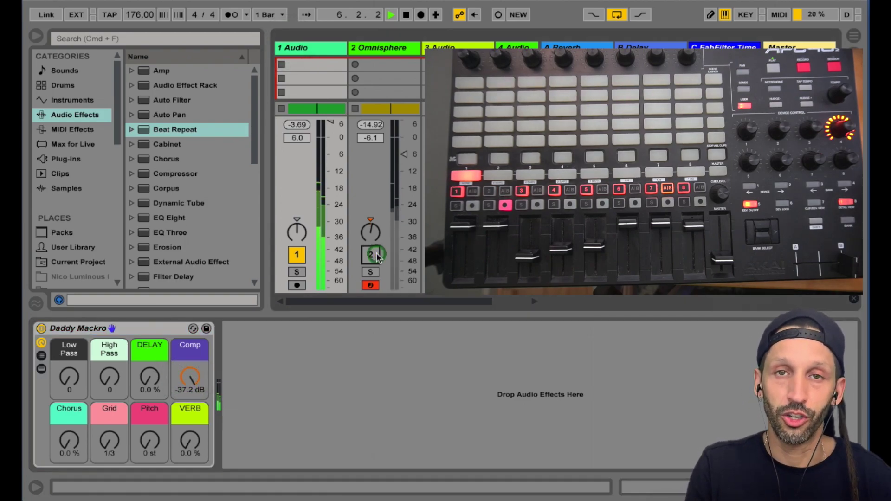
{"action": "key", "text": "space"}
{"action": "left_click_drag", "start_coordinate": [190, 395], "coordinate": [179, 384]}
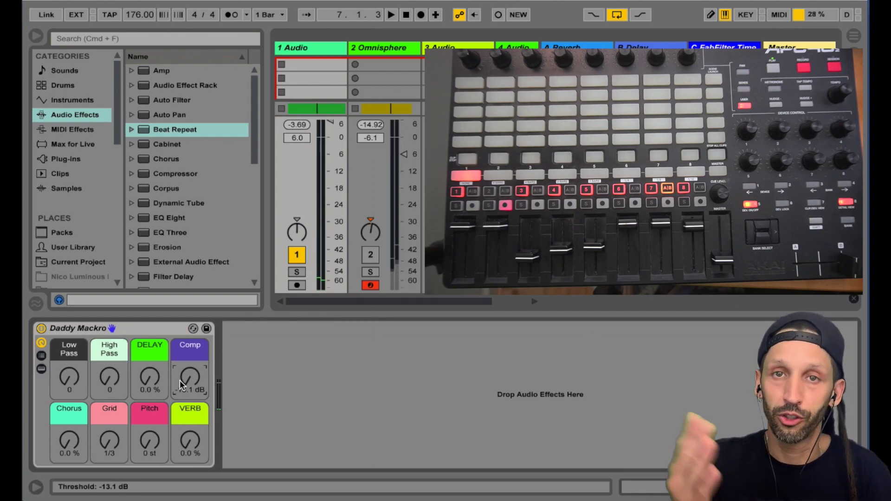
{"action": "key", "text": "space"}
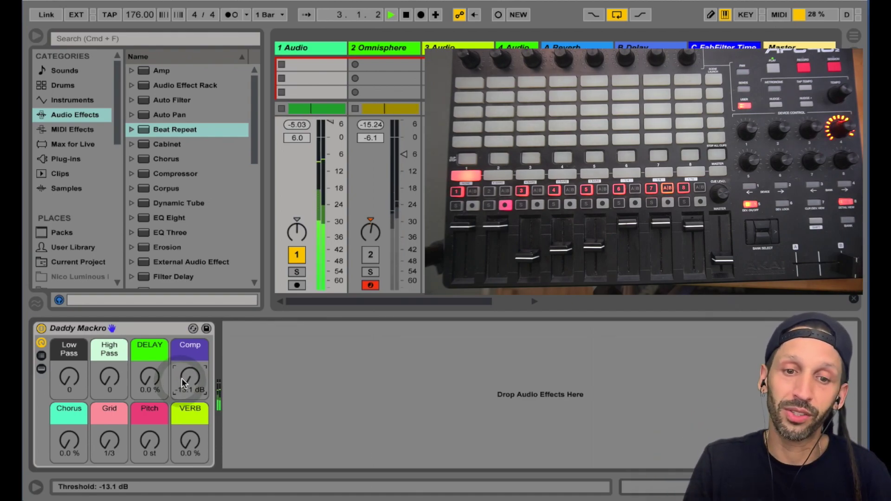
{"action": "left_click_drag", "start_coordinate": [182, 381], "coordinate": [182, 399]}
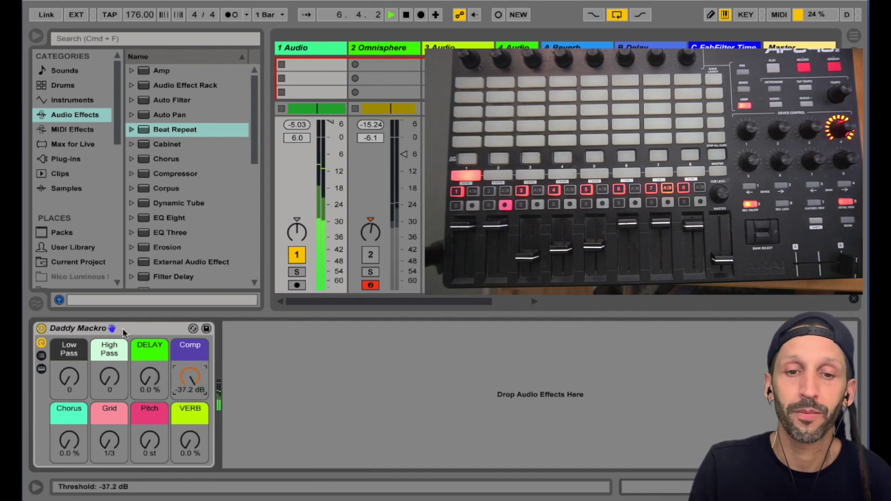
{"action": "key", "text": "space"}
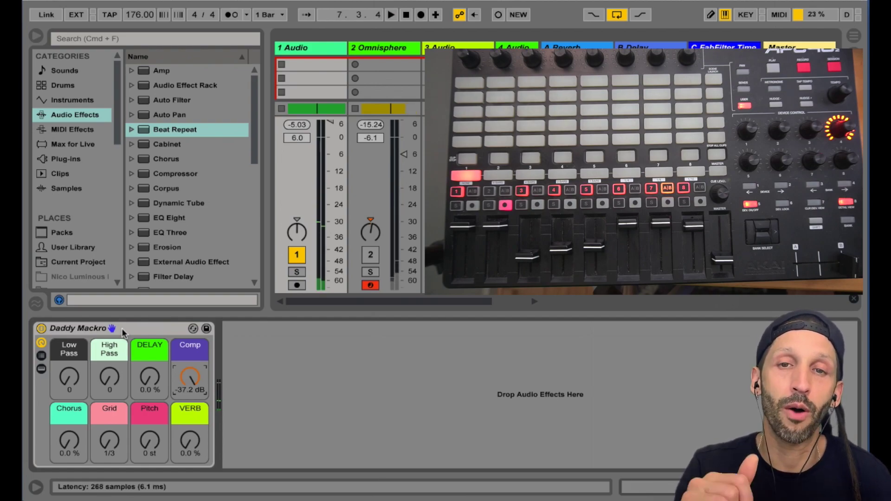